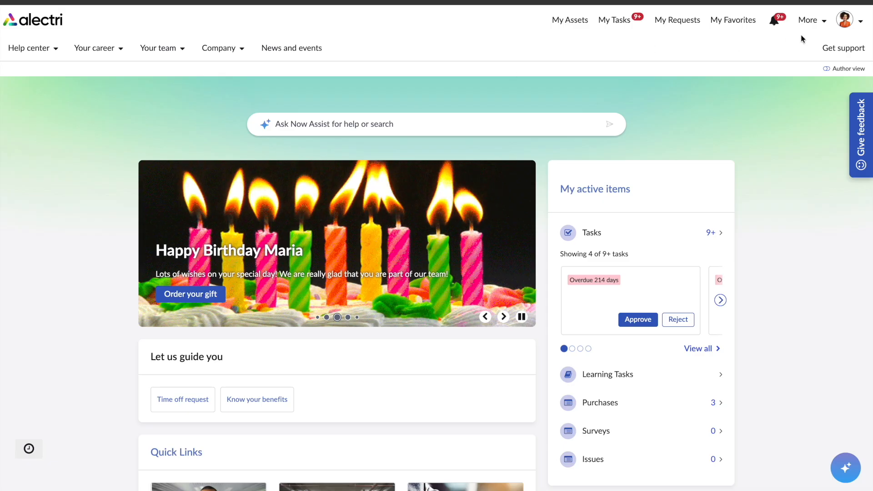
Go to Journeys and open the Manufacturing - New Hire Journey under Journeys for my team.
click(807, 20)
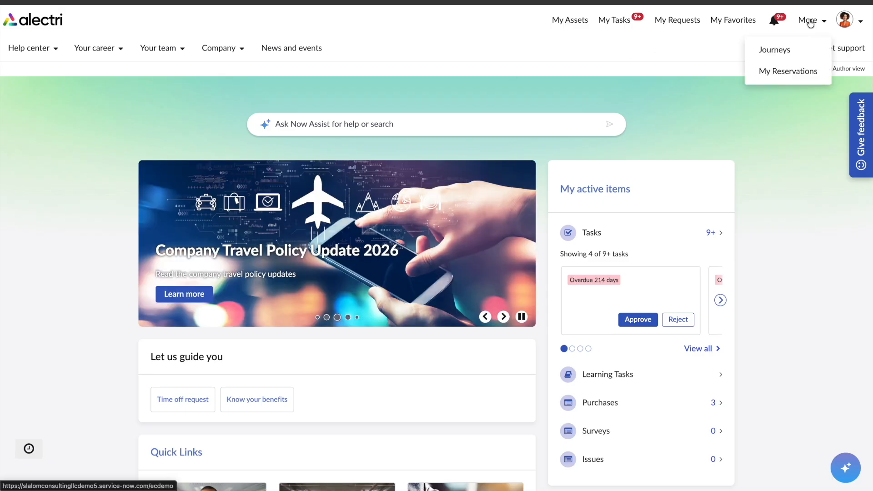
click(770, 54)
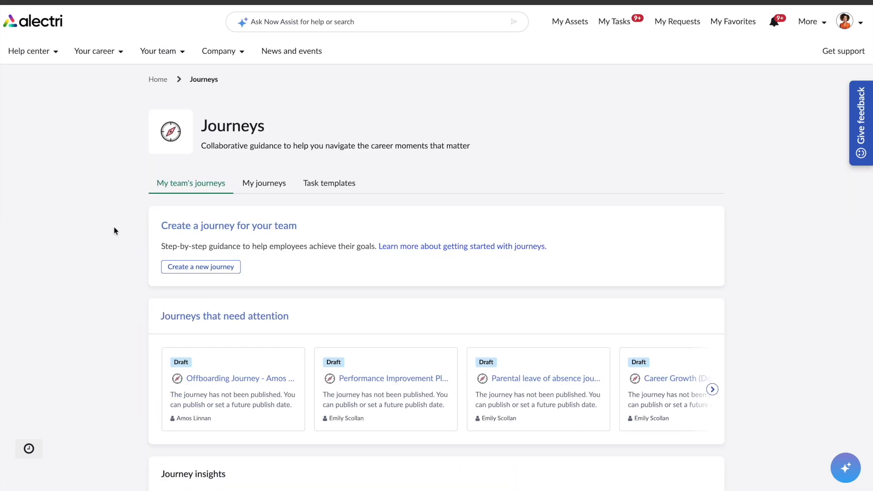
scroll(113, 226, down, 13)
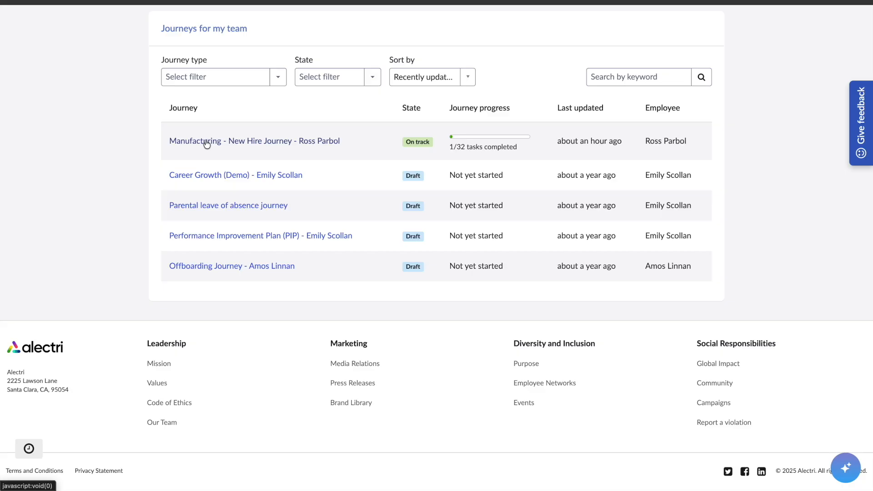
click(302, 142)
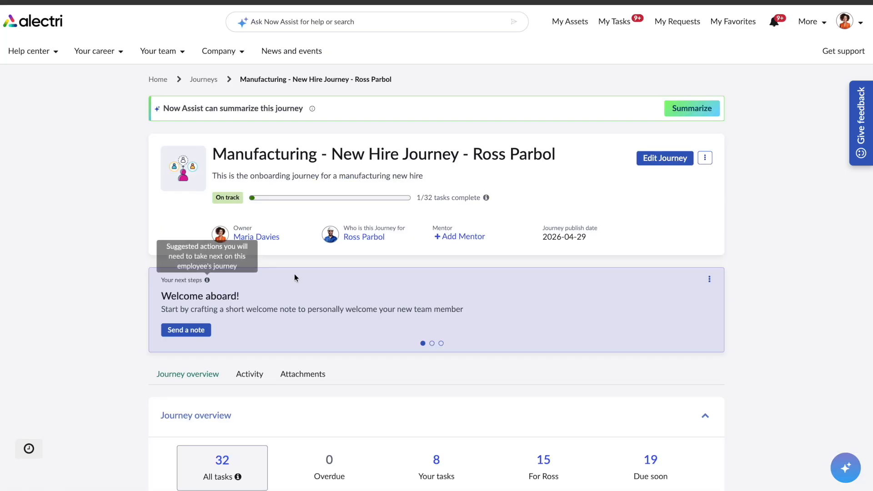
Add a mentor to the journey from the suggested mentors list.
click(453, 243)
click(424, 91)
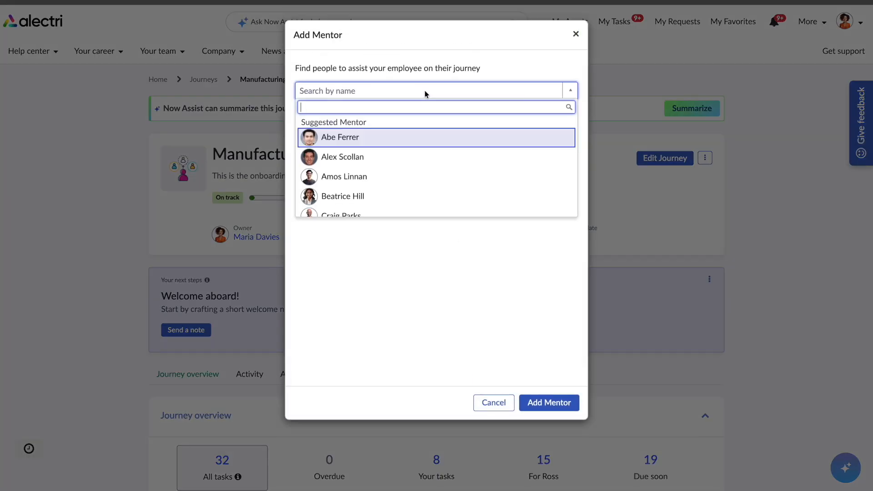
scroll(409, 179, down, 8)
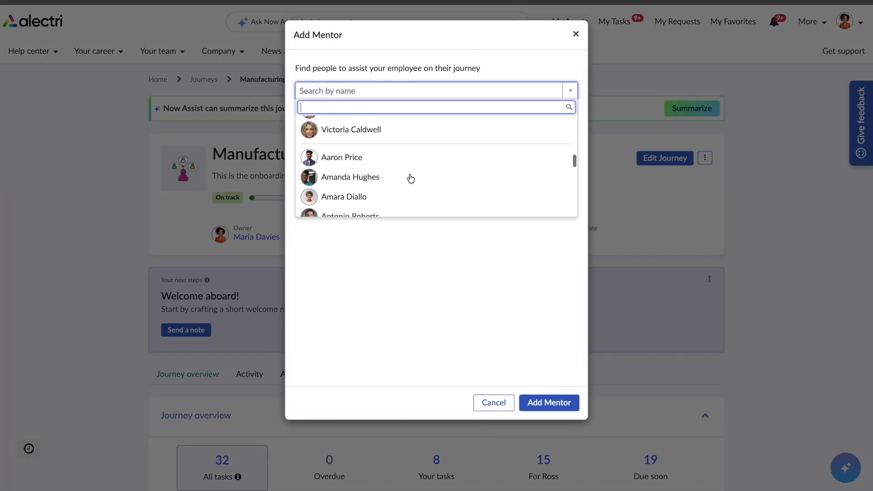
scroll(410, 179, down, 2)
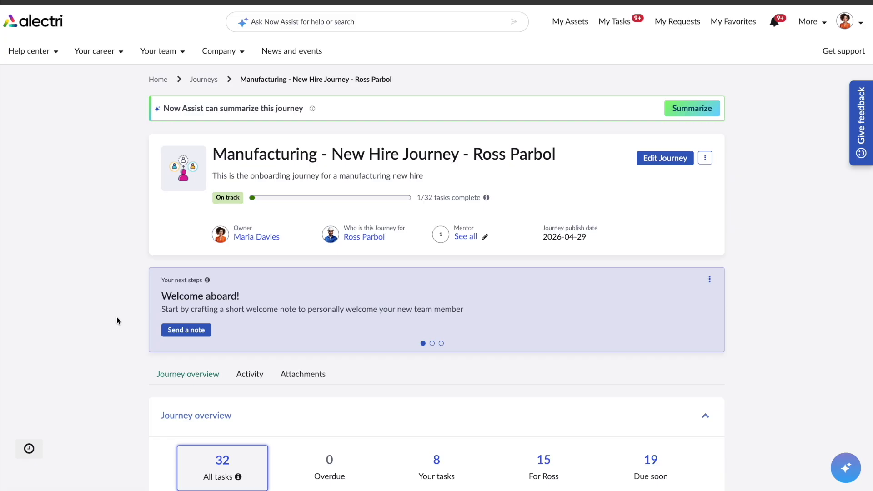
scroll(116, 316, down, 3)
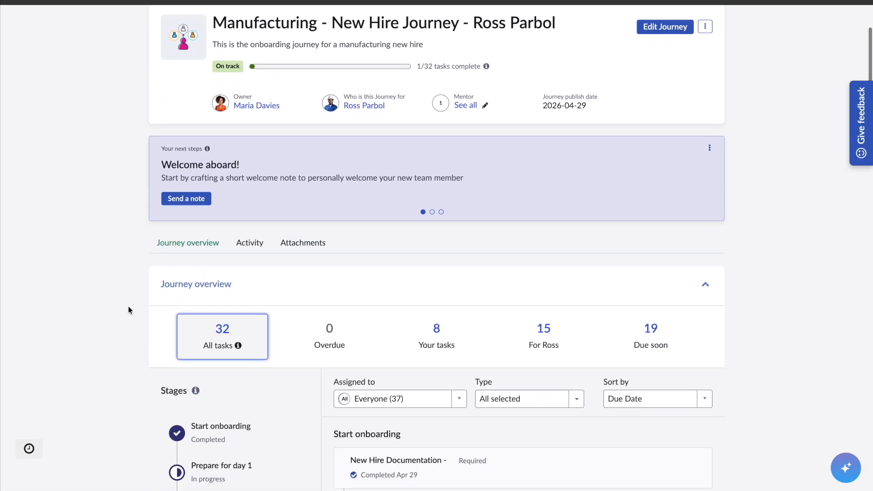
scroll(129, 305, down, 2)
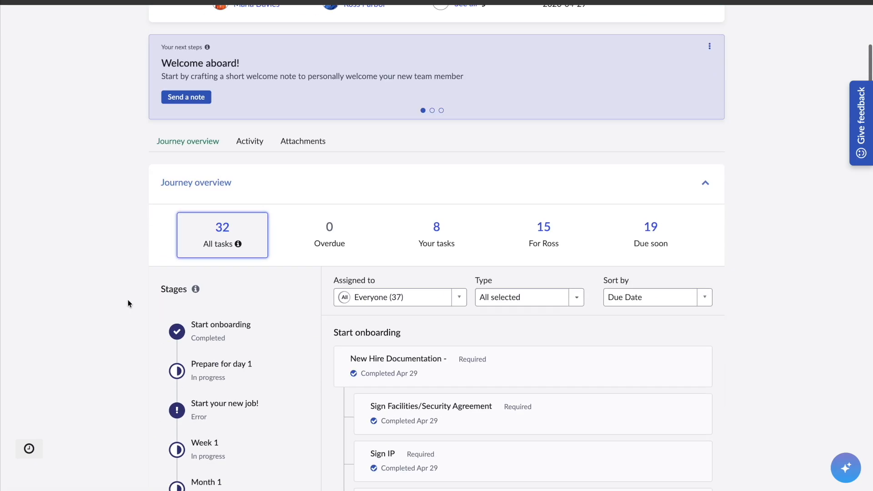
Filter the journey's task list to your own eight tasks and review them.
click(438, 232)
scroll(380, 287, down, 4)
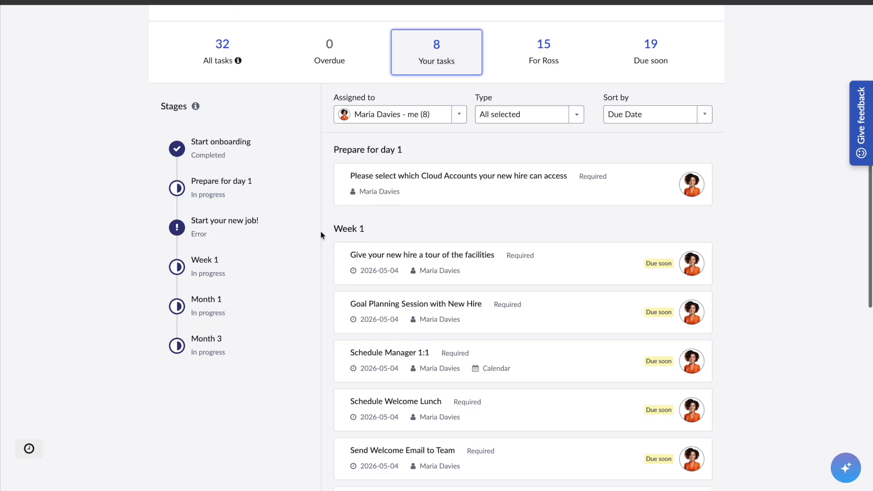
scroll(323, 230, down, 2)
scroll(318, 165, down, 4)
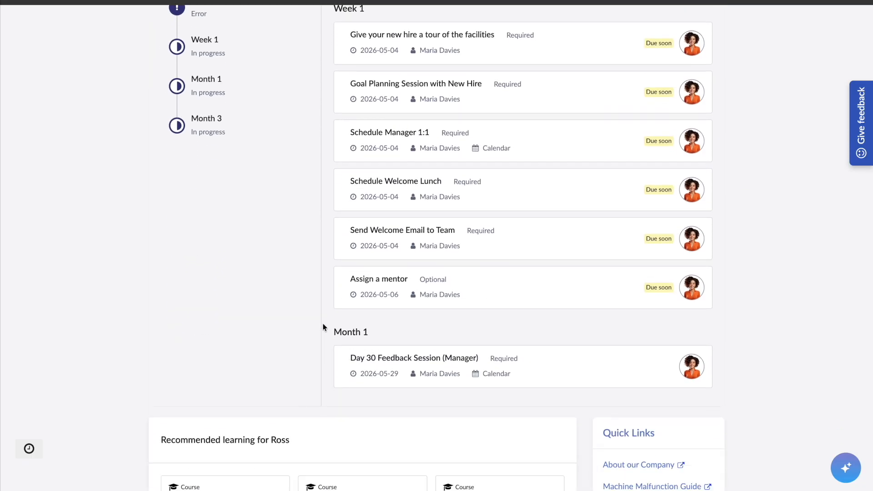
scroll(367, 307, up, 15)
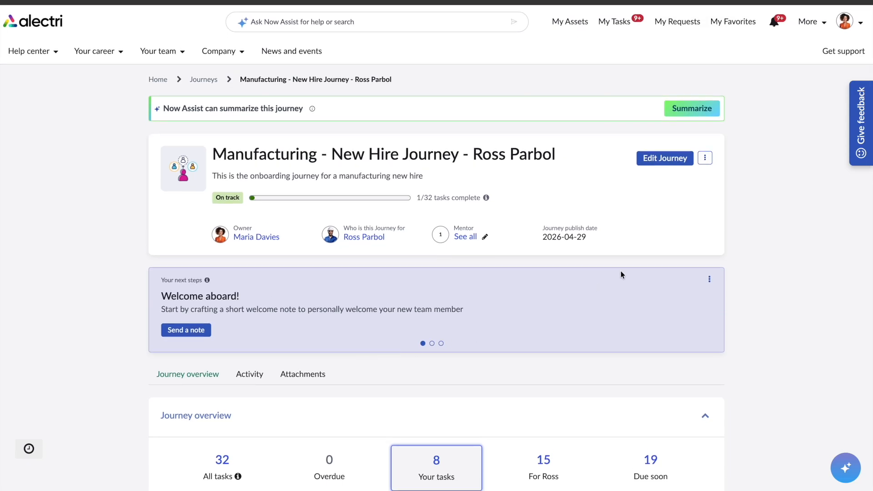
In Week 1, create a from-scratch task 'Knowledge Transfer' assigned to the new hire.
click(659, 159)
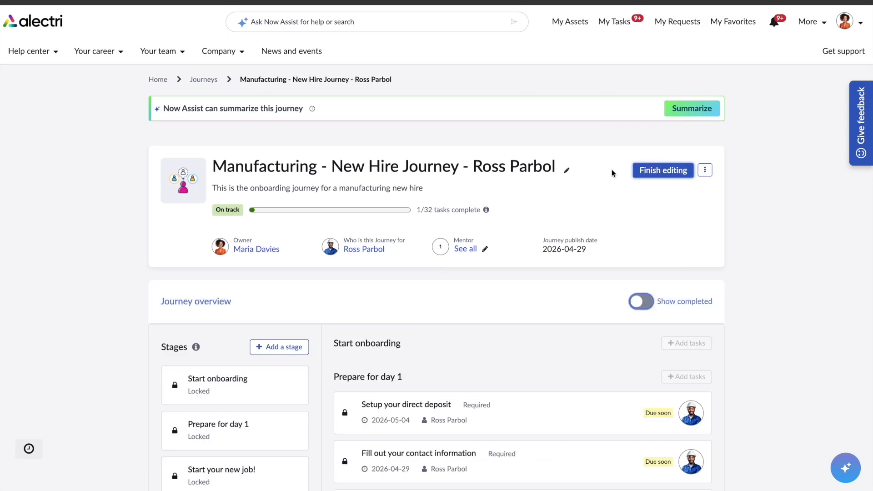
scroll(463, 294, down, 7)
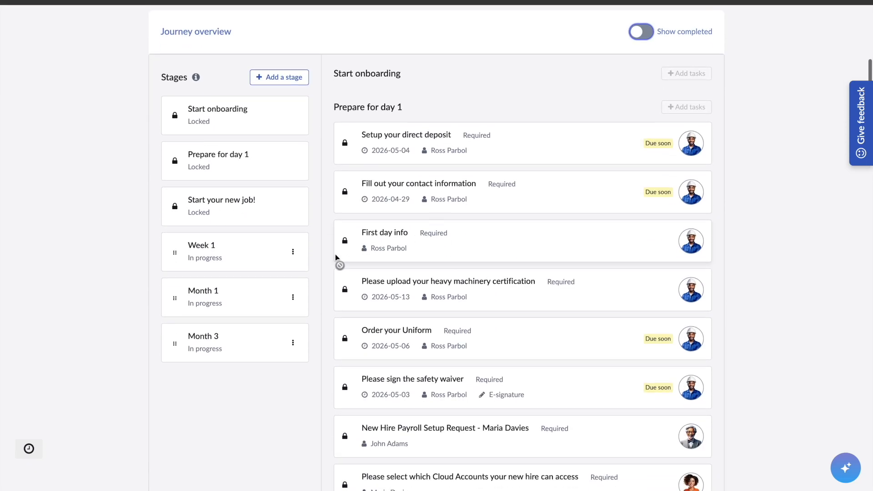
click(291, 255)
click(677, 73)
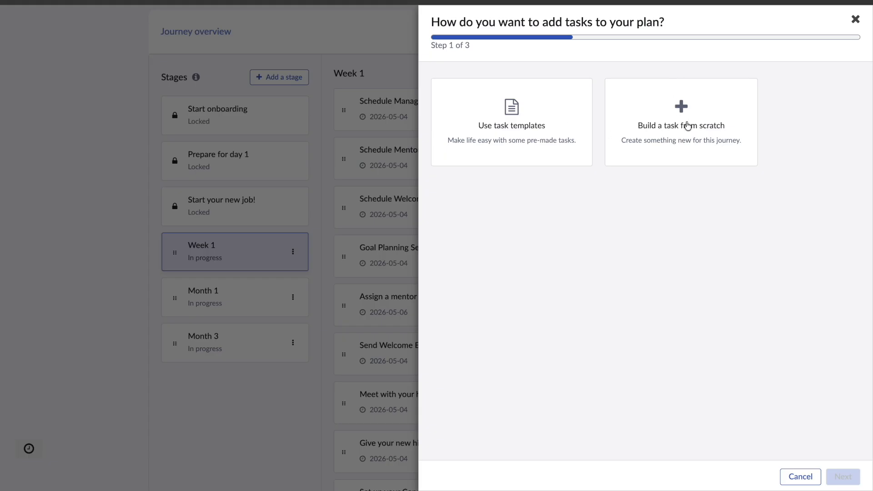
click(680, 109)
click(498, 135)
text(Knowledge Transfer)
click(468, 177)
click(468, 210)
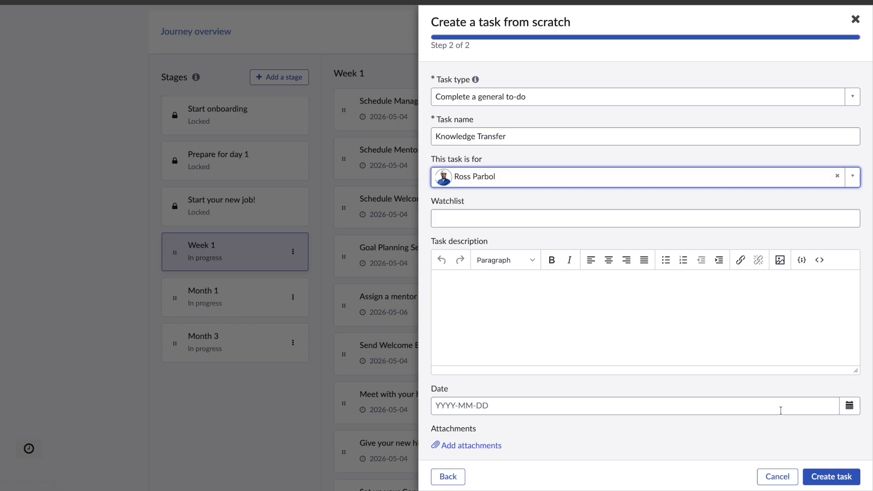
click(832, 483)
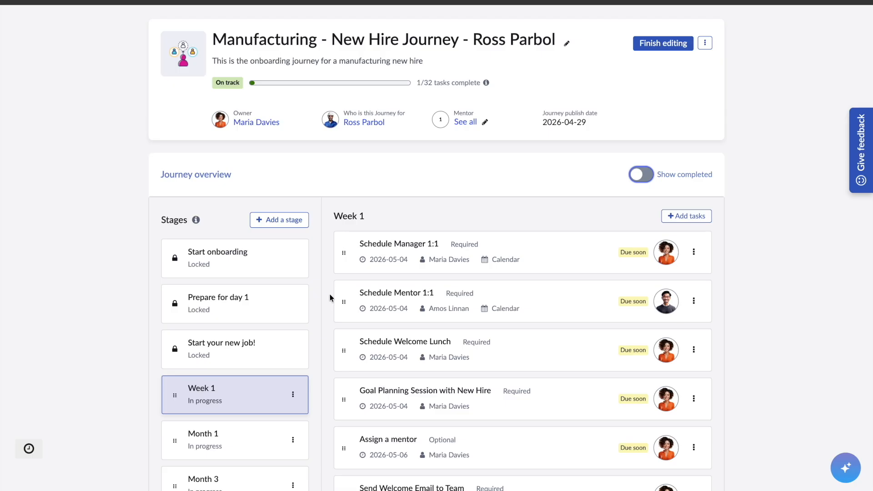
Add the Production Quality Control Guidance course to the journey's recommended learning.
scroll(331, 298, down, 10)
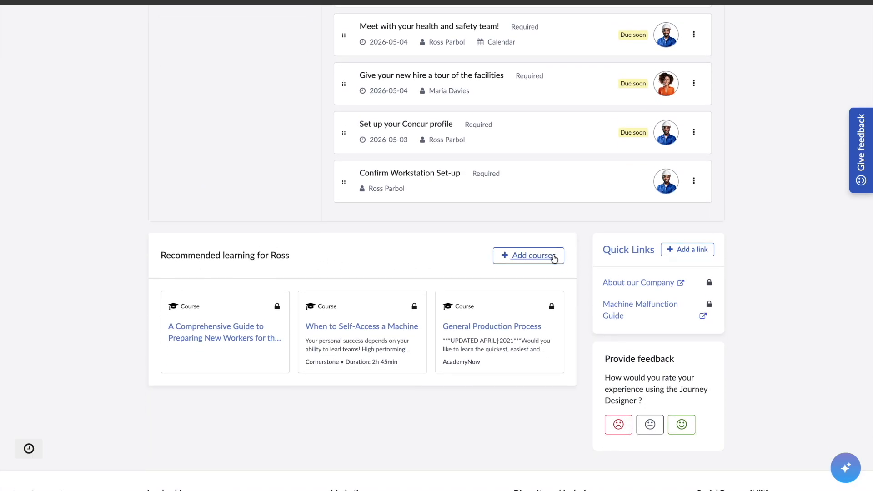
click(534, 258)
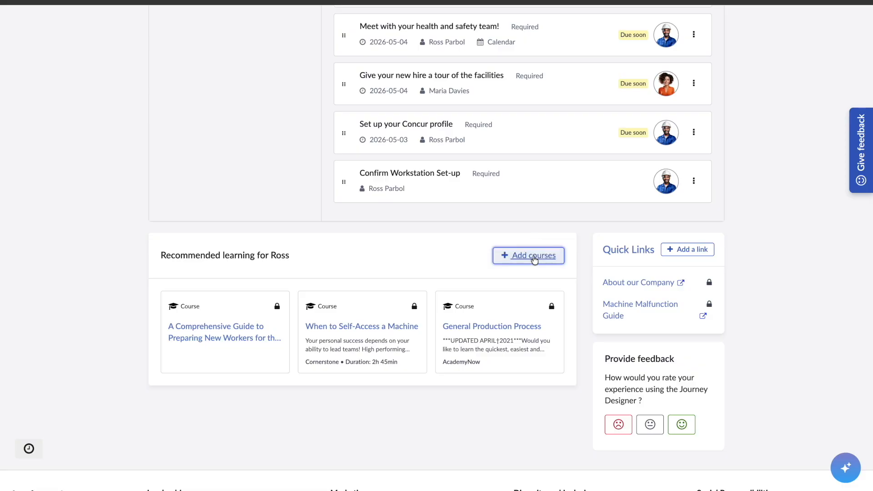
text(Production Quality)
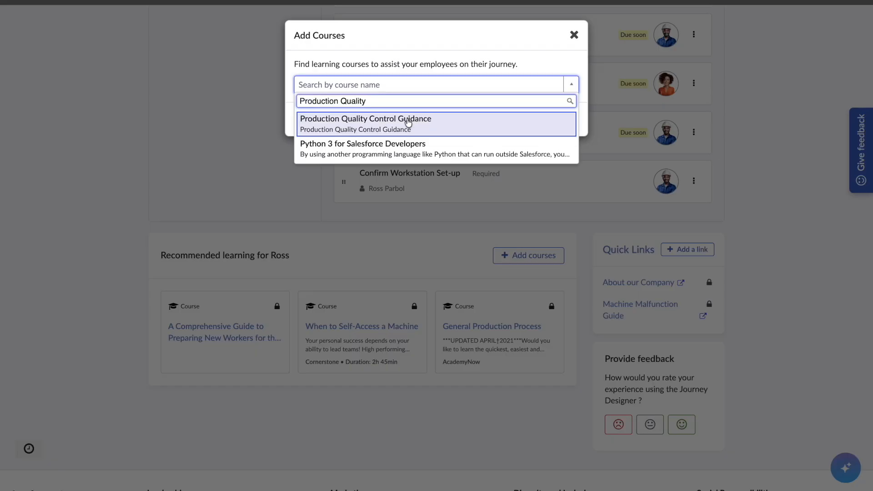
click(410, 121)
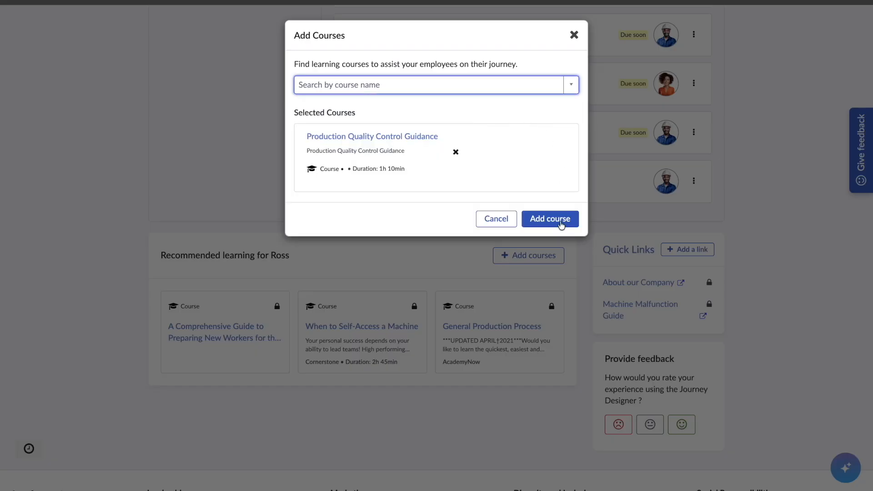
click(558, 223)
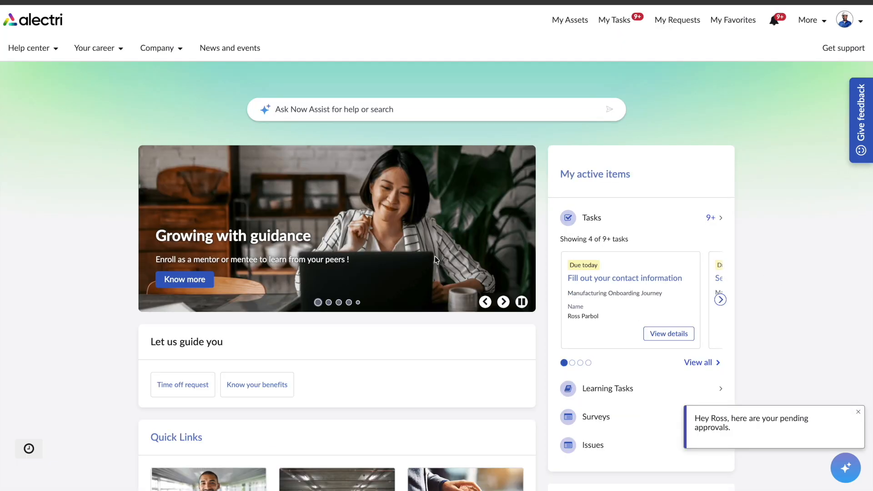
Open My tasks to show the Fill out your contact information task.
click(844, 20)
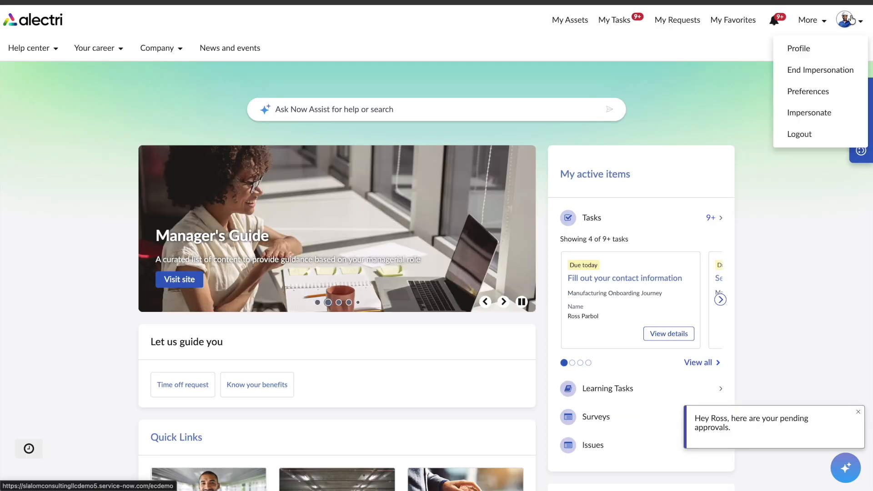
click(845, 25)
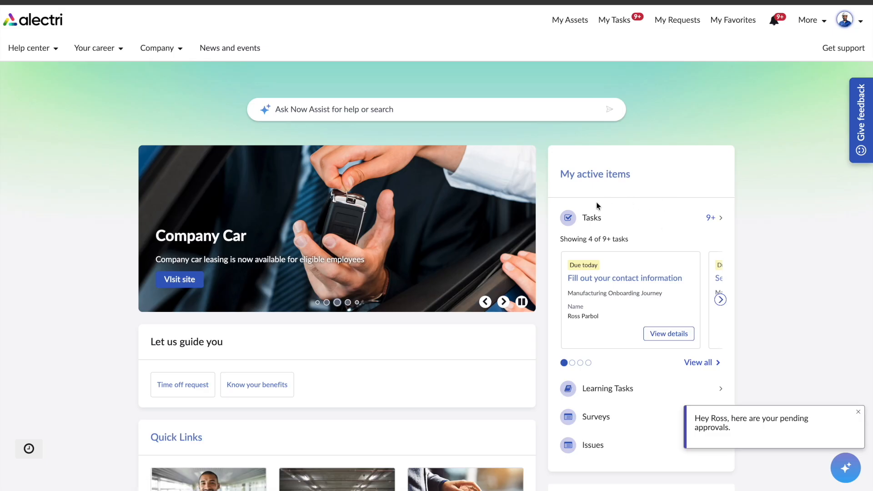
click(687, 220)
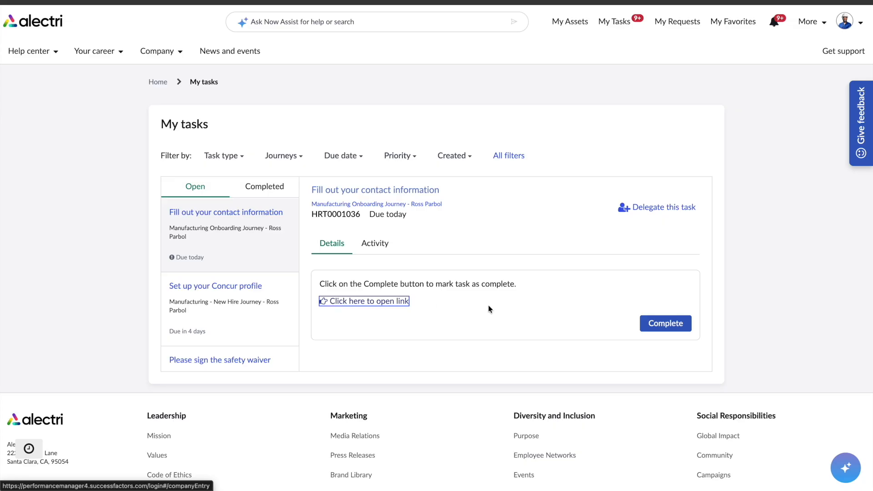
Complete the contact information task and open the safety waiver, reading down to the signature.
click(661, 324)
click(175, 289)
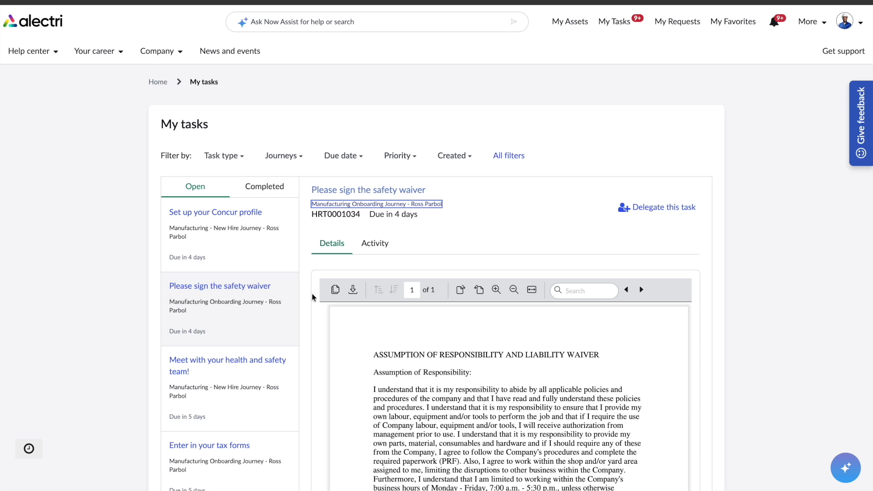
scroll(375, 315, down, 3)
scroll(375, 315, up, 3)
scroll(534, 192, down, 1)
scroll(534, 191, down, 1)
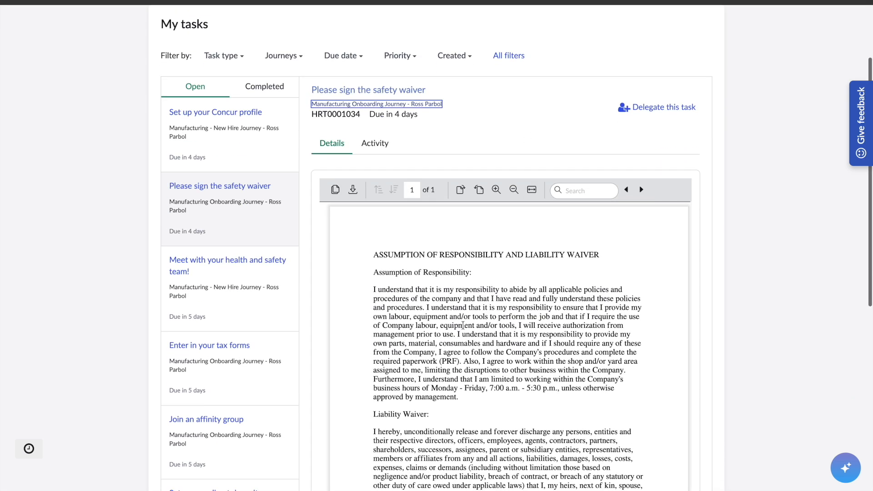
scroll(461, 325, down, 1)
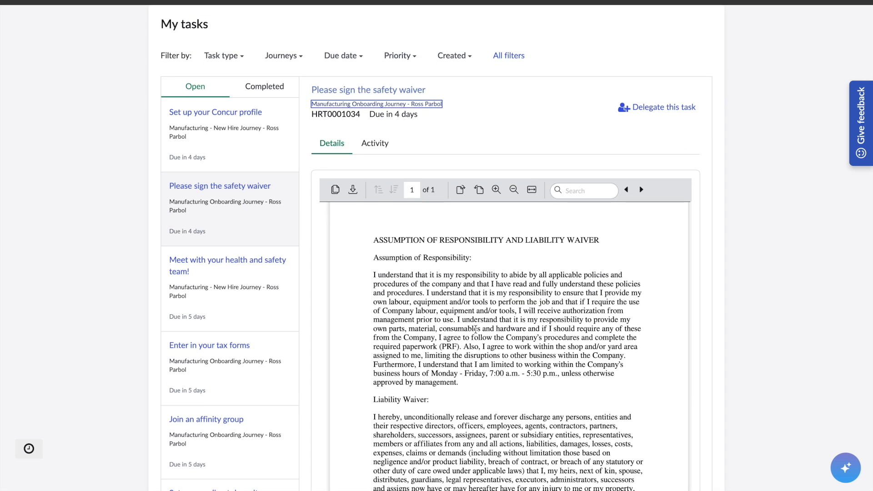
scroll(504, 328, down, 1)
scroll(789, 306, down, 4)
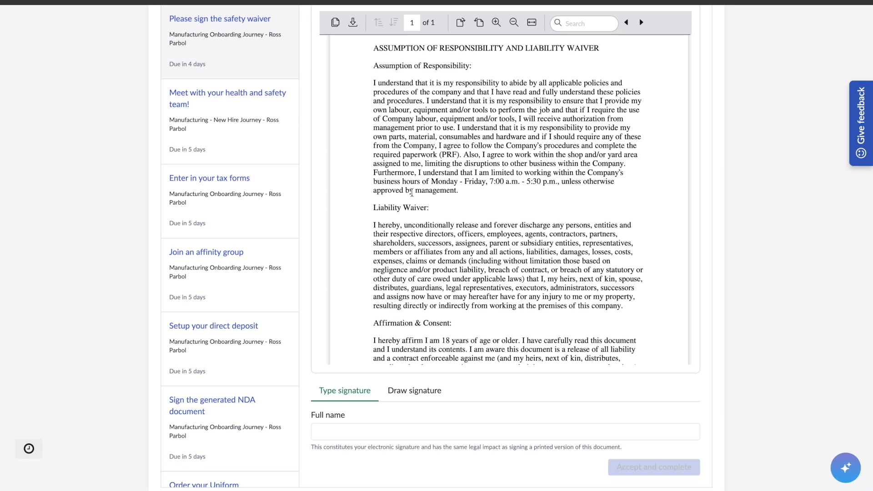
scroll(480, 322, down, 3)
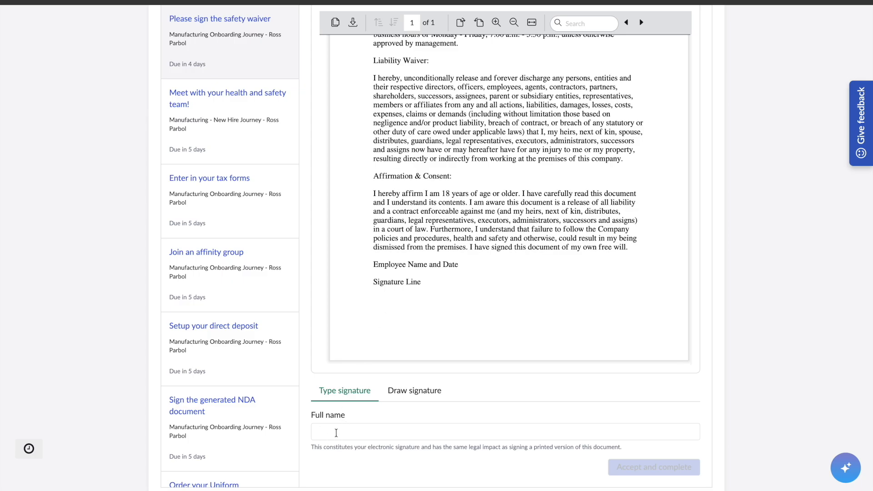
Sign the safety waiver with the new hire's typed full name and accept it.
click(339, 432)
text(Ross)
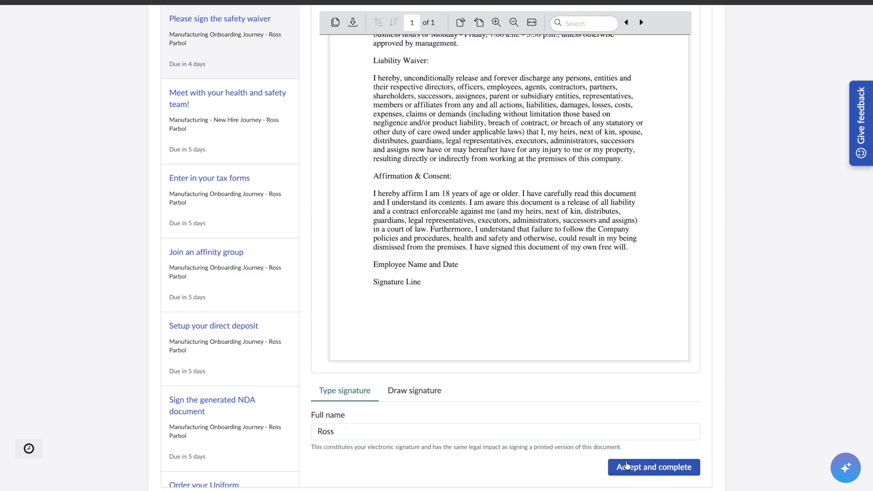
click(633, 471)
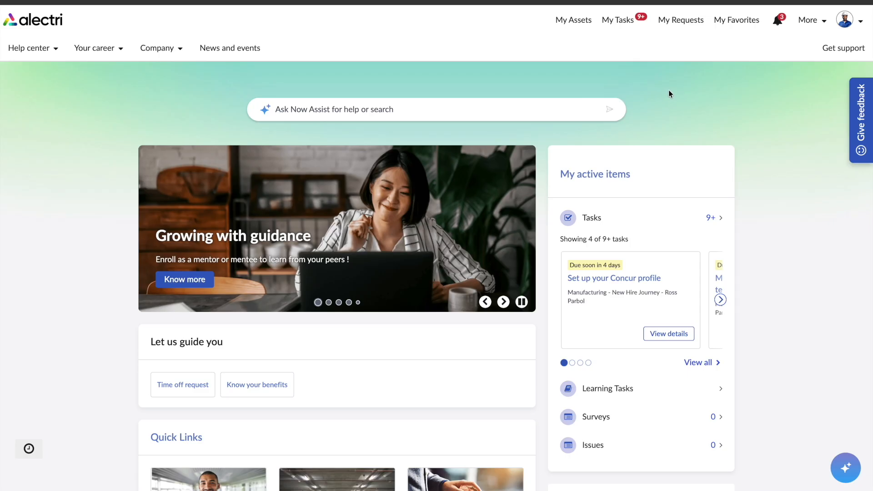
From the Manufacturing - New Hire Journey, open 'Please upload your heavy machinery certification'.
click(811, 23)
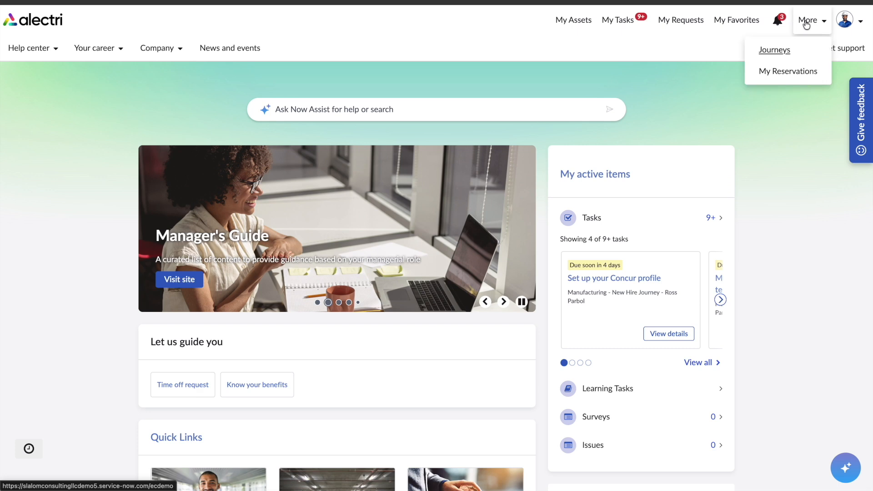
click(772, 49)
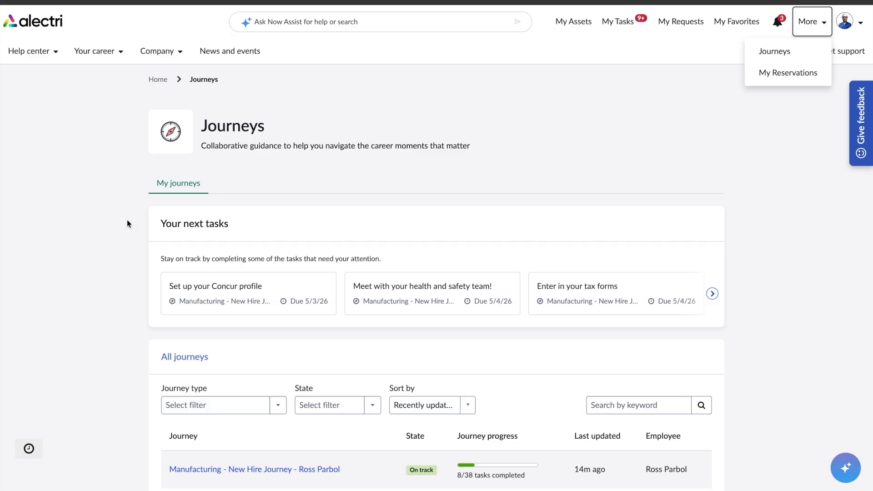
scroll(124, 221, down, 3)
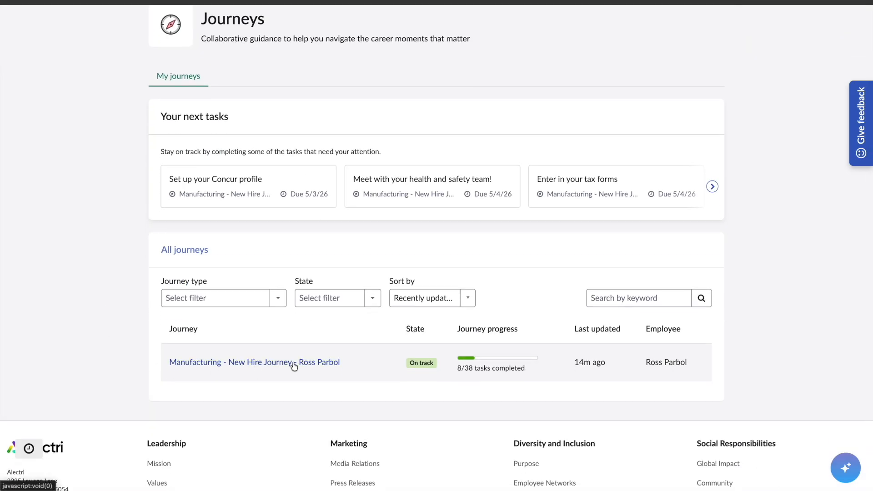
click(309, 363)
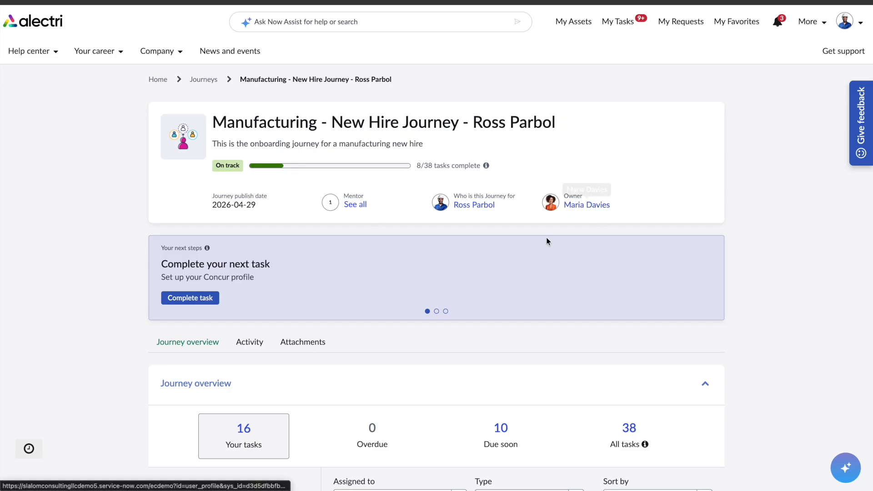
scroll(90, 251, down, 6)
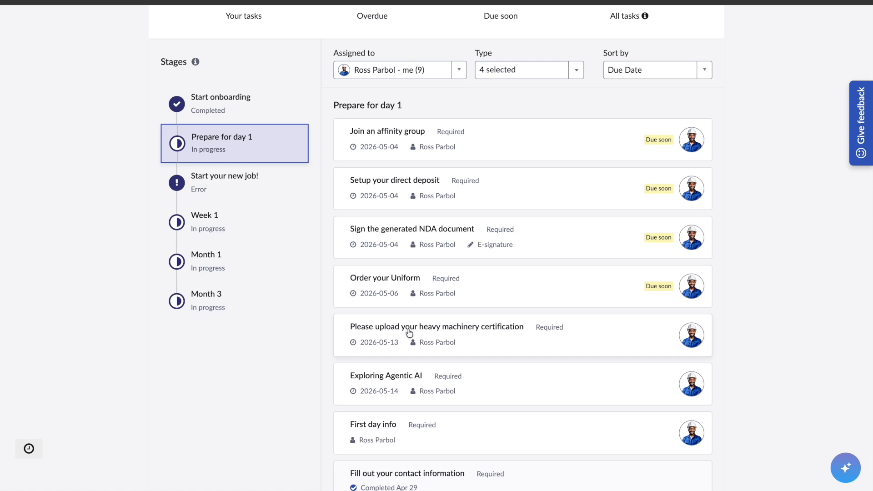
click(475, 327)
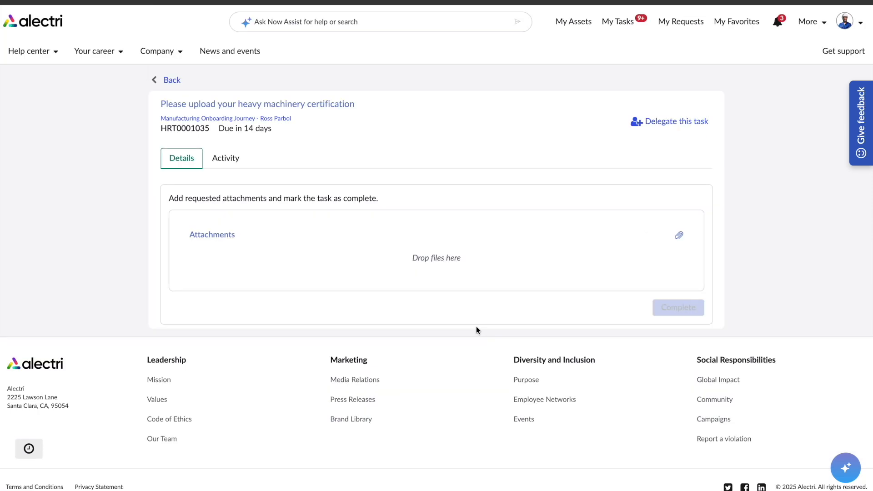
Attach the certificate PNG to the heavy machinery certification task and mark it complete.
click(678, 235)
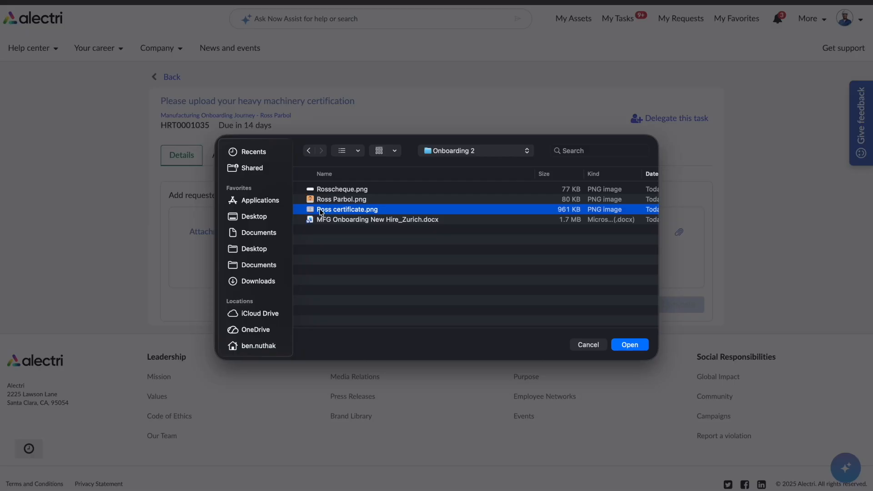
key(space)
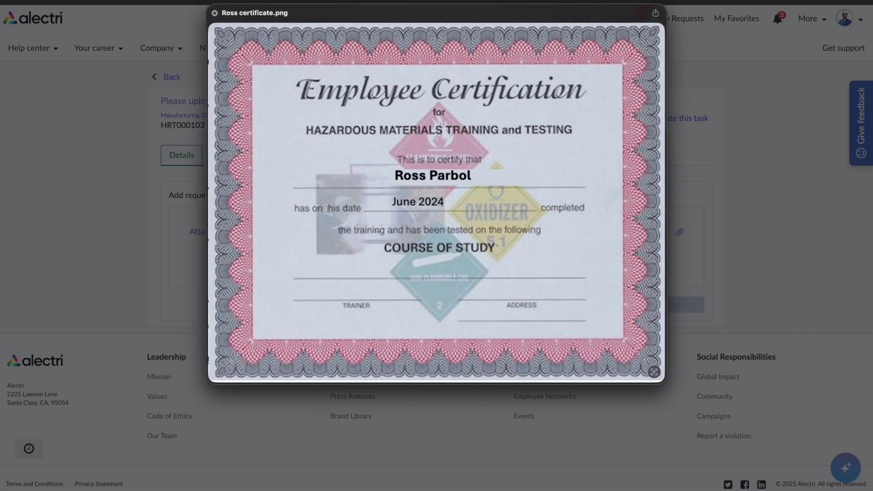
key(space)
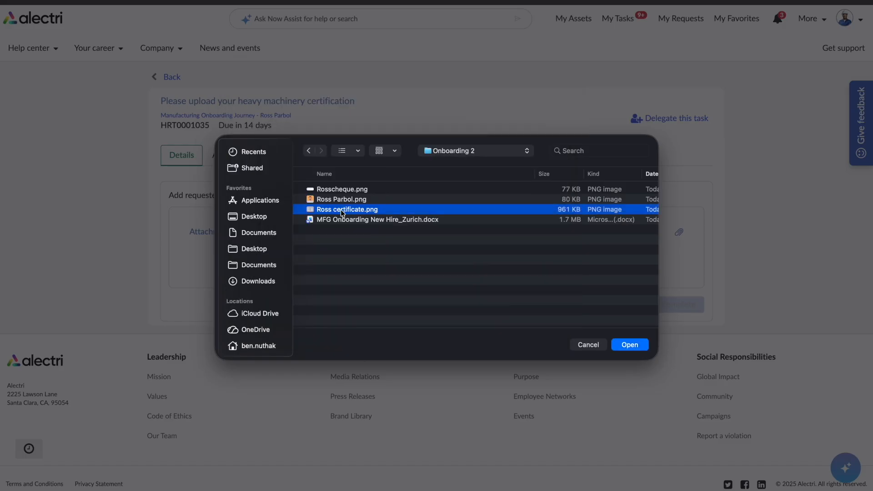
key(Return)
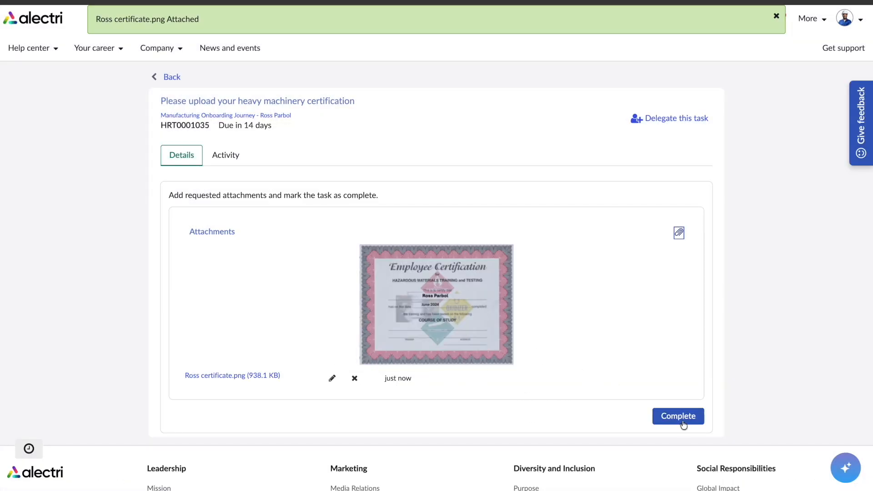
click(680, 422)
scroll(94, 199, down, 2)
scroll(95, 198, down, 5)
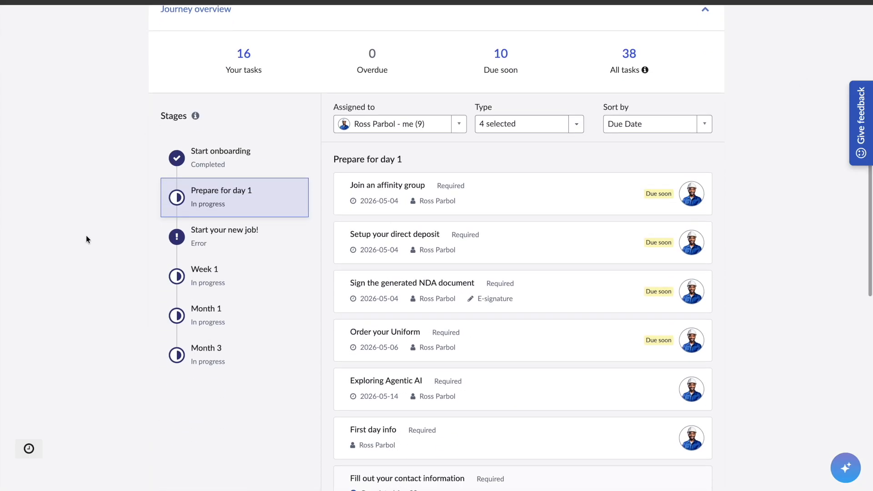
In the direct deposit form, set Cheque to Yes, Checking account, and 100 percent of paycheck.
click(415, 239)
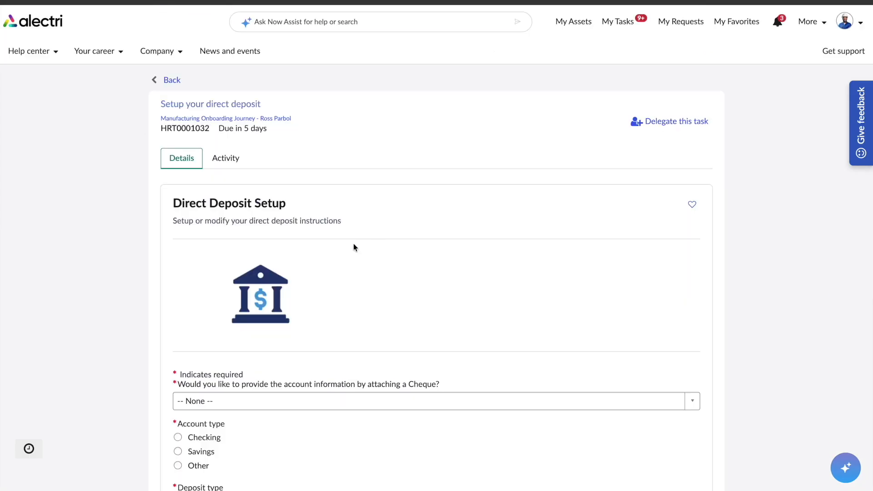
scroll(63, 288, down, 1)
scroll(64, 283, down, 2)
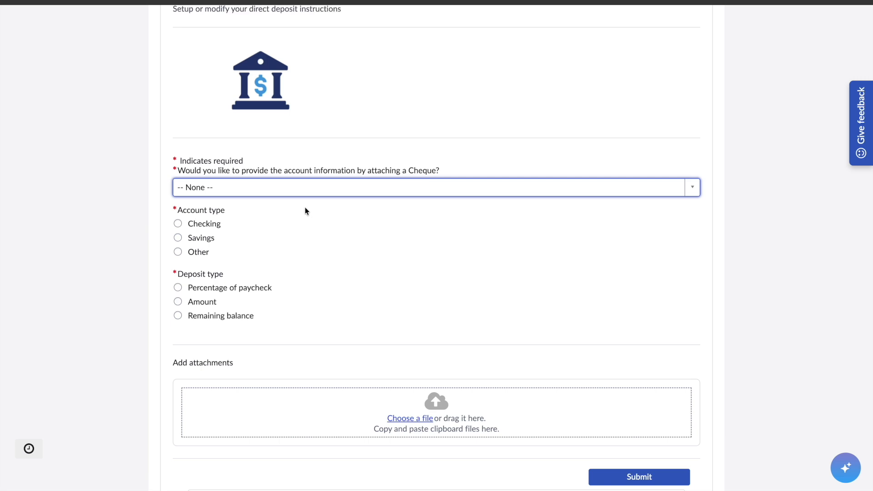
click(203, 196)
click(183, 236)
click(177, 224)
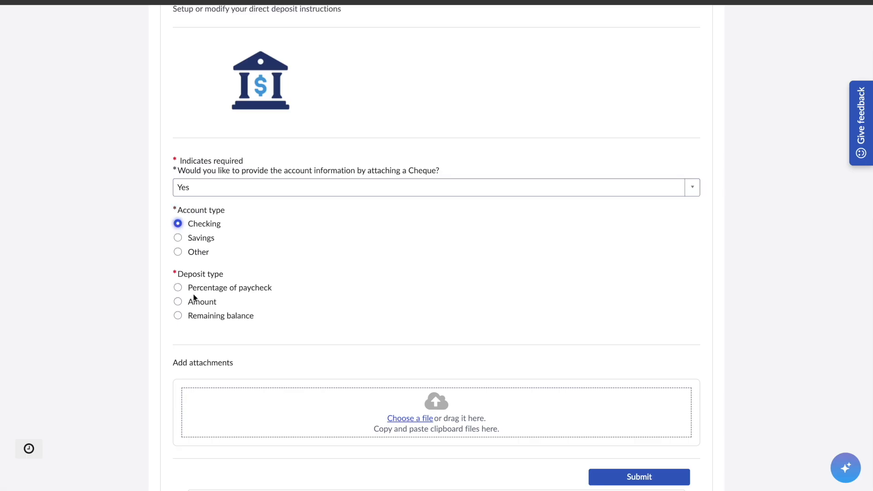
click(178, 289)
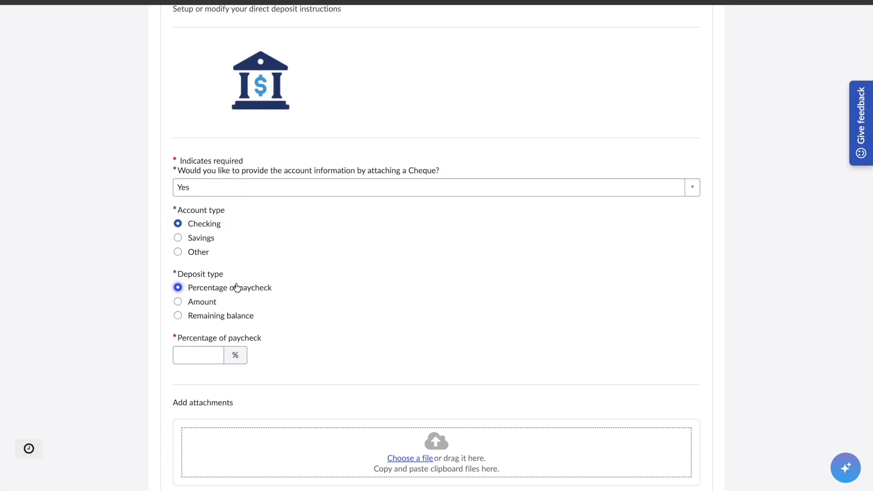
scroll(225, 277, down, 2)
double_click(195, 259)
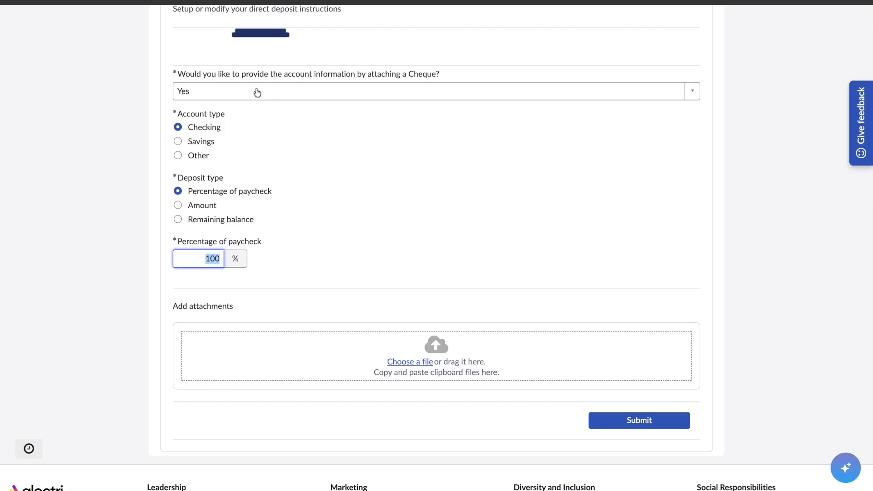
Attach the cheque PNG and submit the direct deposit request.
click(650, 427)
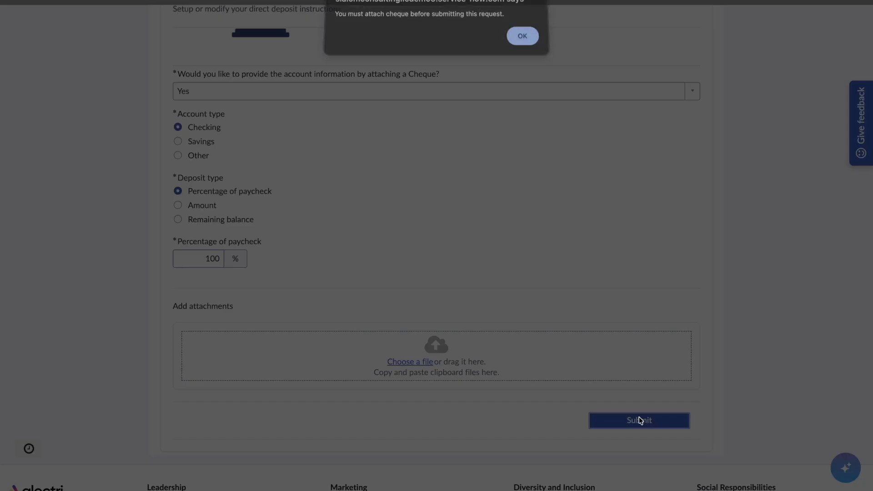
click(522, 40)
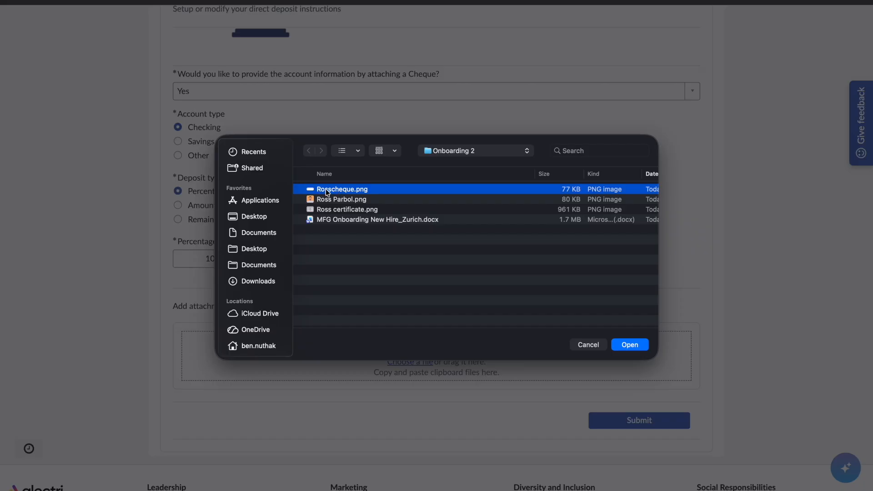
key(space)
key(space)
key(Return)
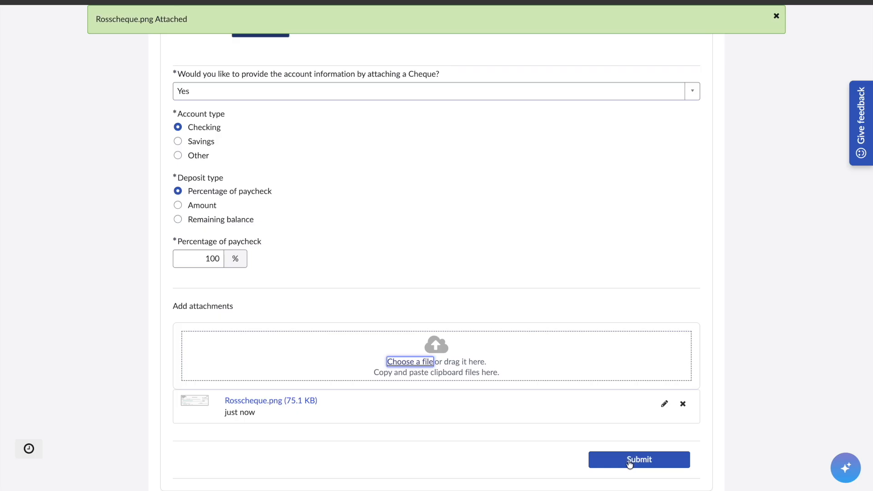
click(631, 461)
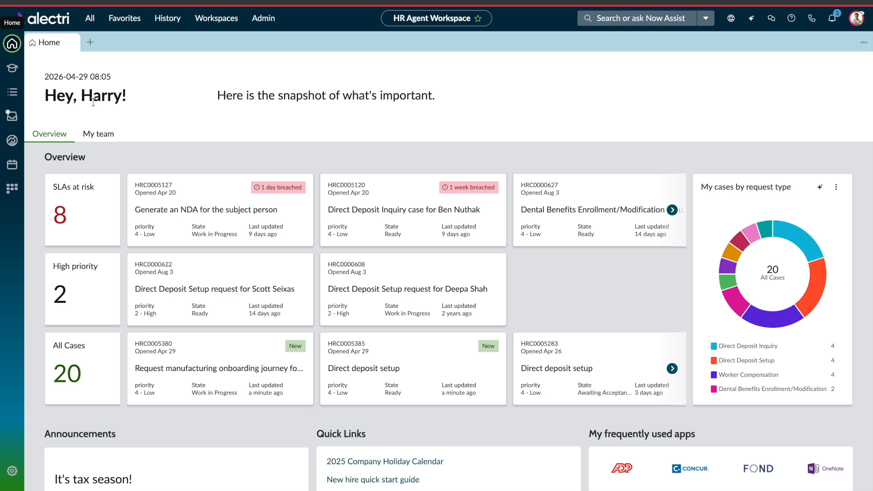
Open the manufacturing onboarding journey case from All HR cases assigned to me.
drag(82, 96, 121, 96)
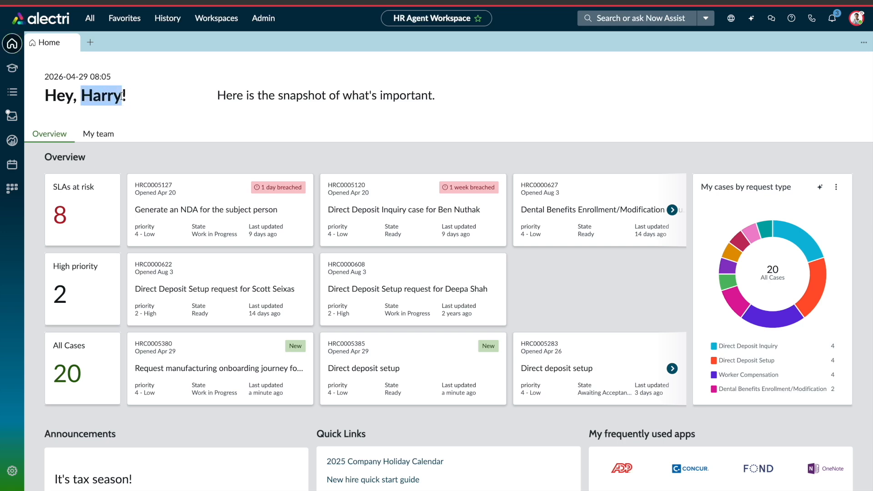
click(145, 104)
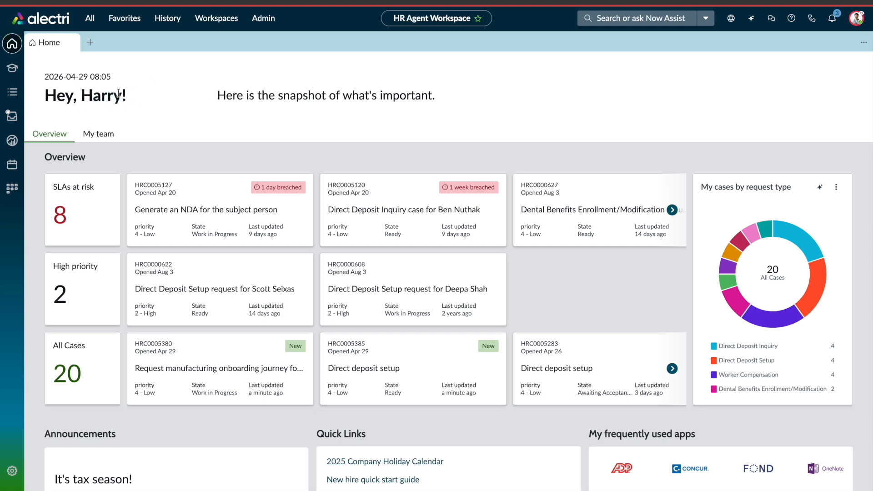
click(13, 93)
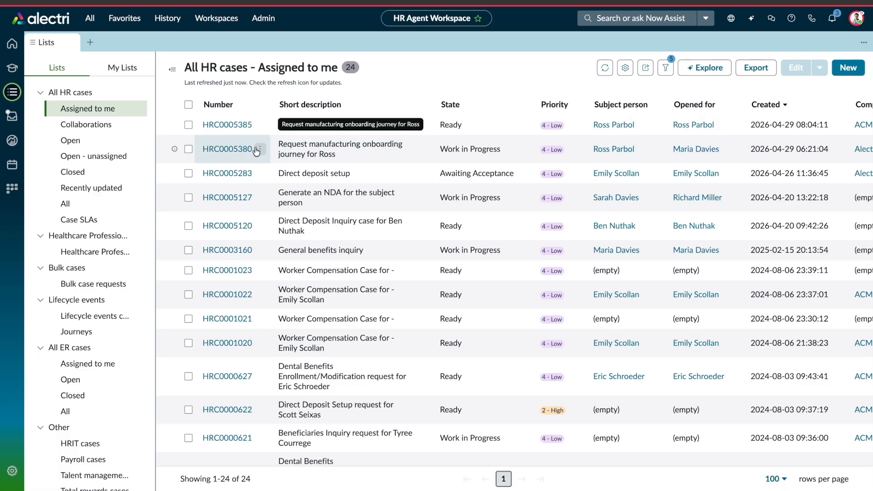
click(233, 151)
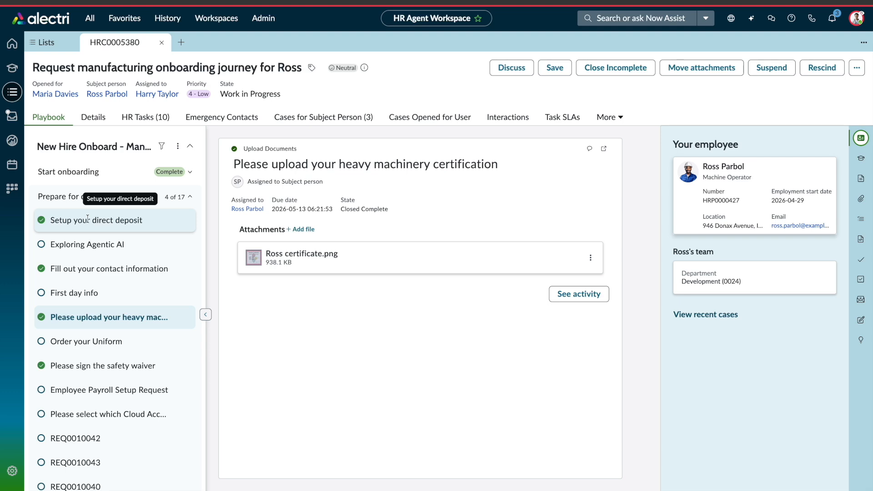
click(56, 218)
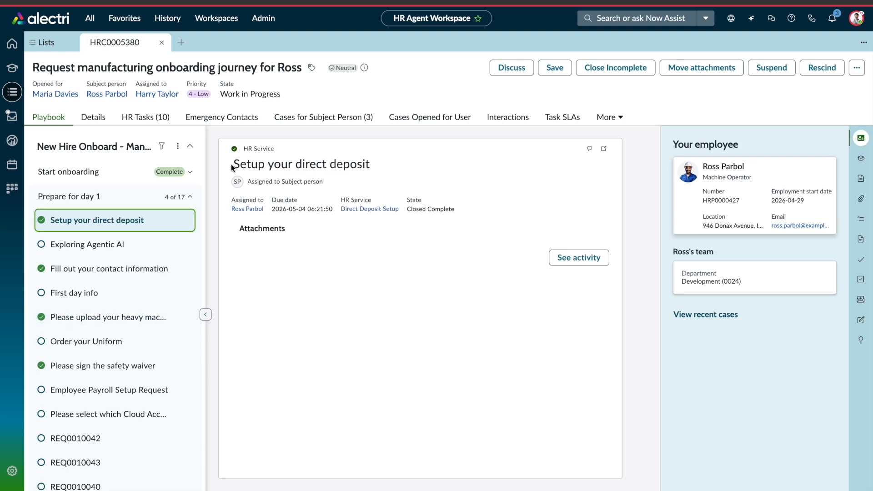
drag(407, 209, 461, 213)
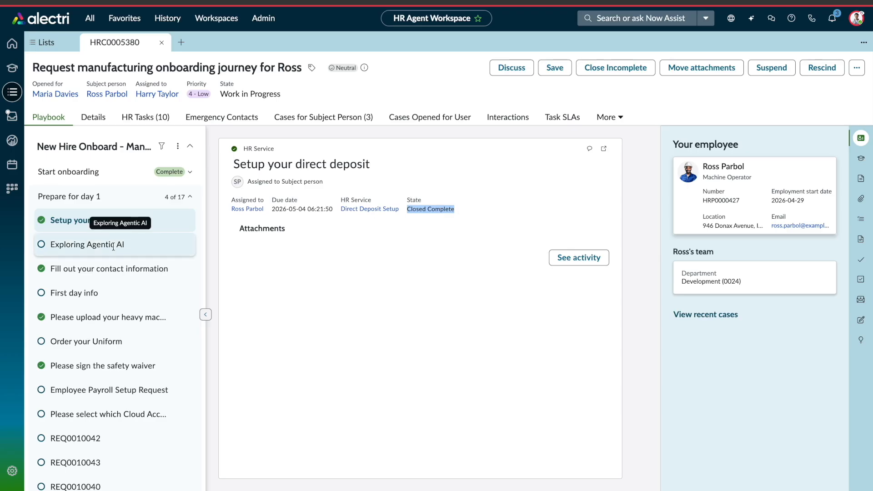
click(77, 315)
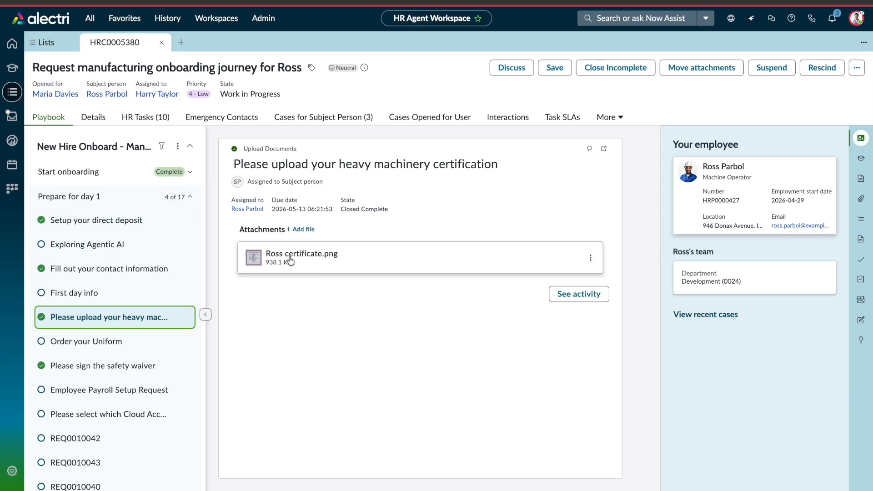
scroll(104, 239, down, 4)
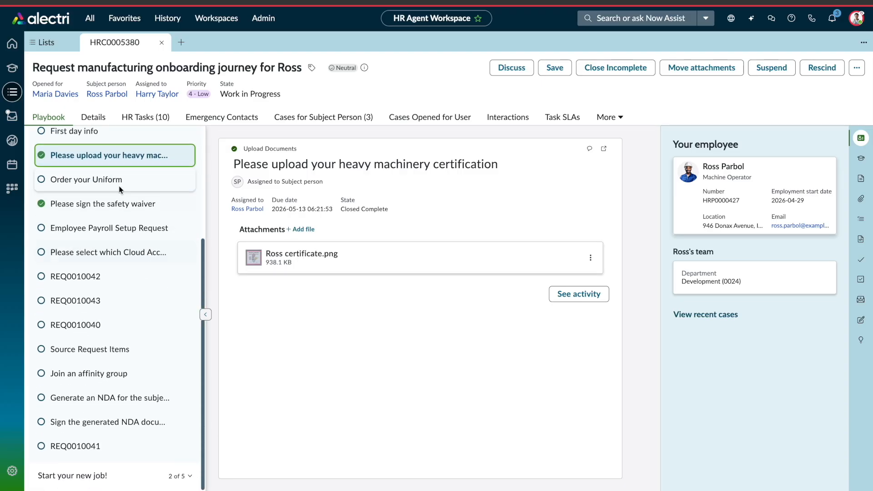
scroll(98, 321, up, 1)
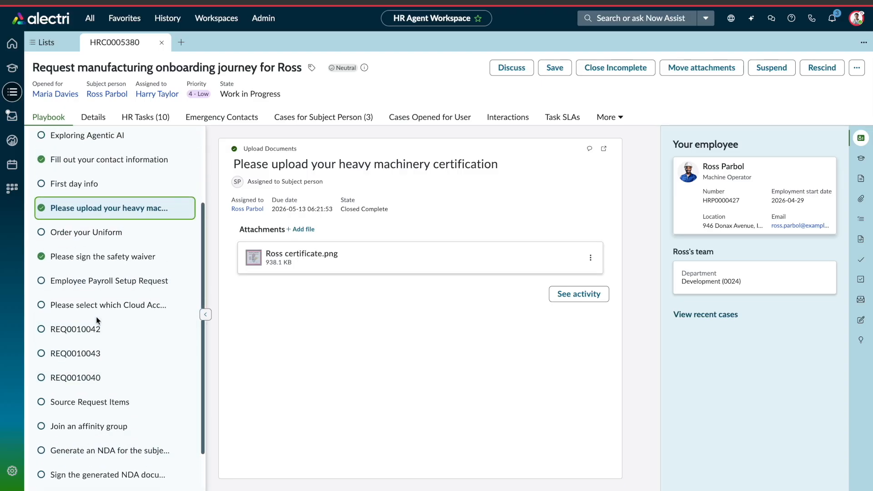
scroll(65, 313, up, 3)
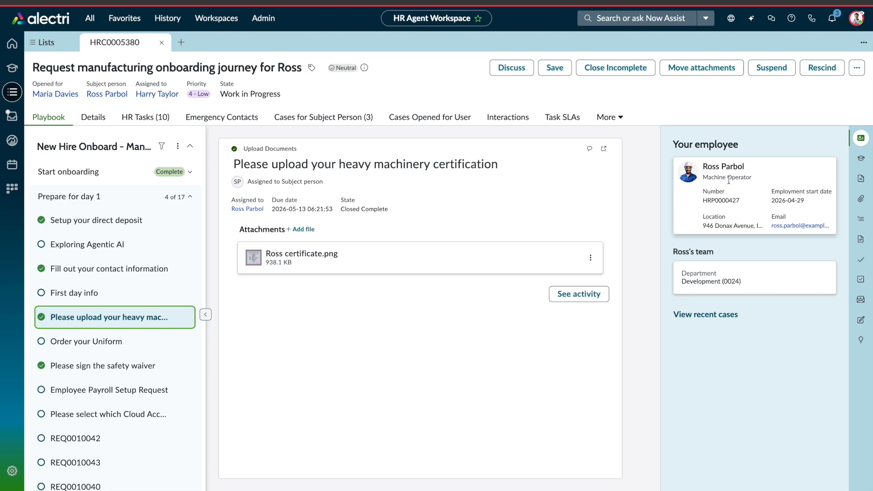
Review the case's related knowledge articles and attachments in the right sidebar.
click(860, 138)
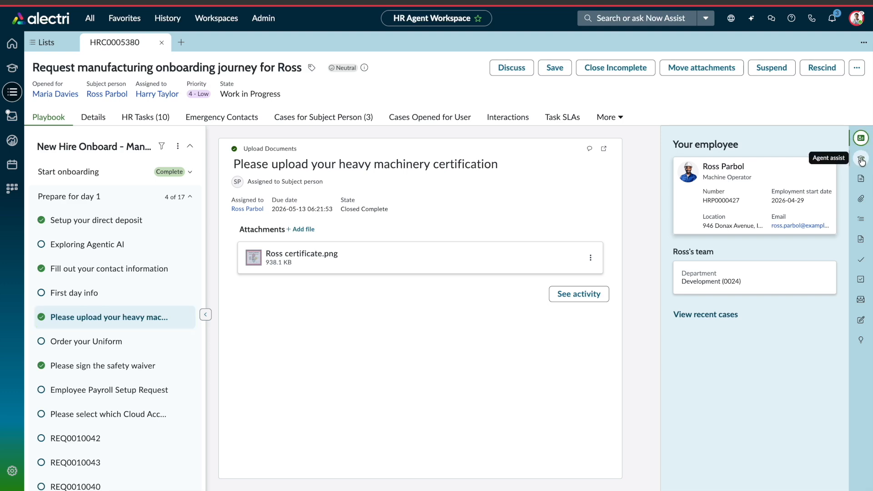
click(861, 159)
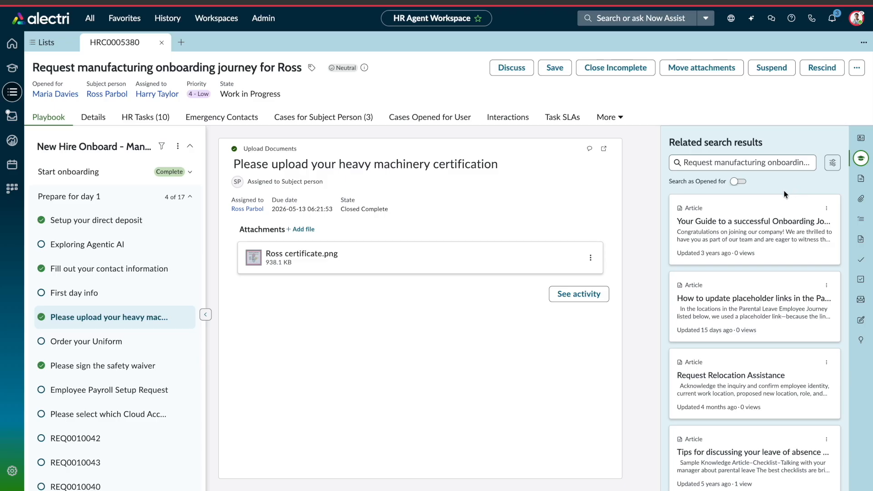
scroll(777, 213, down, 5)
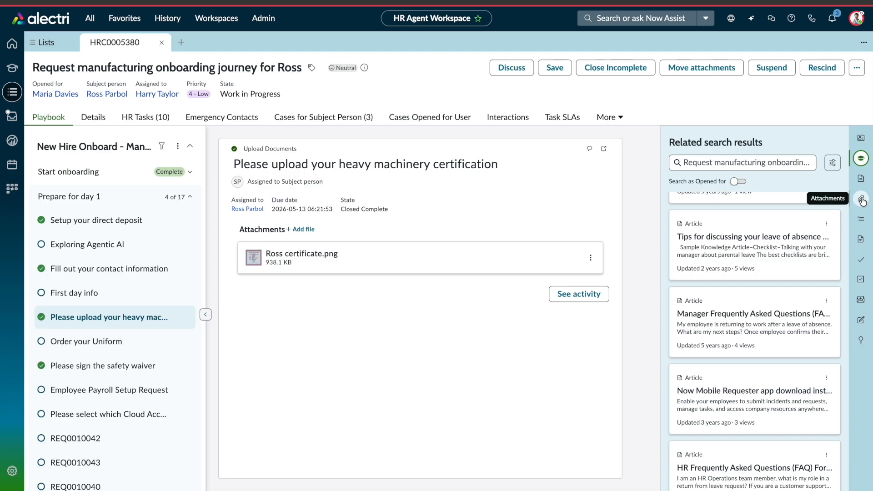
click(859, 199)
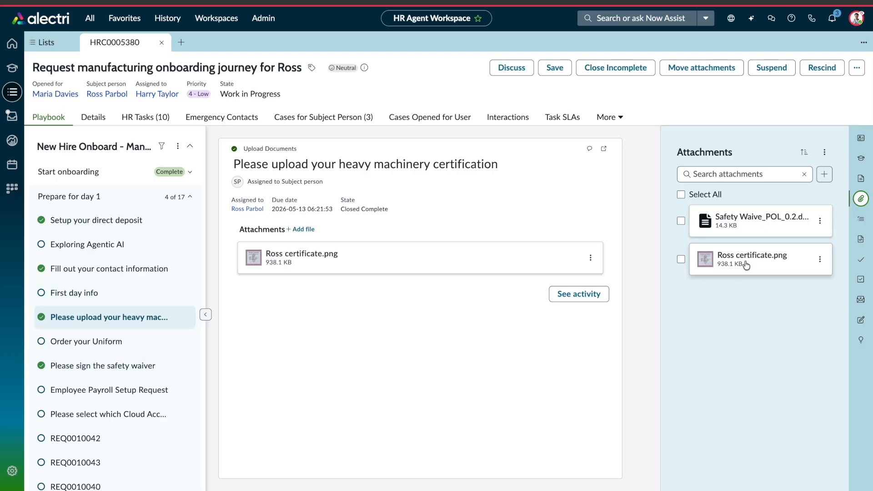
Browse the response and letter templates, then show the case's five-item checklist.
click(860, 239)
scroll(765, 247, down, 15)
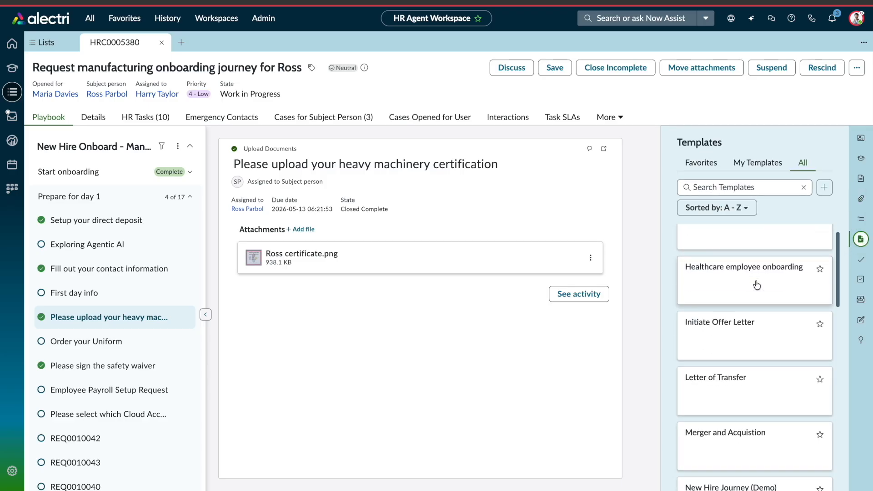
scroll(727, 373, up, 15)
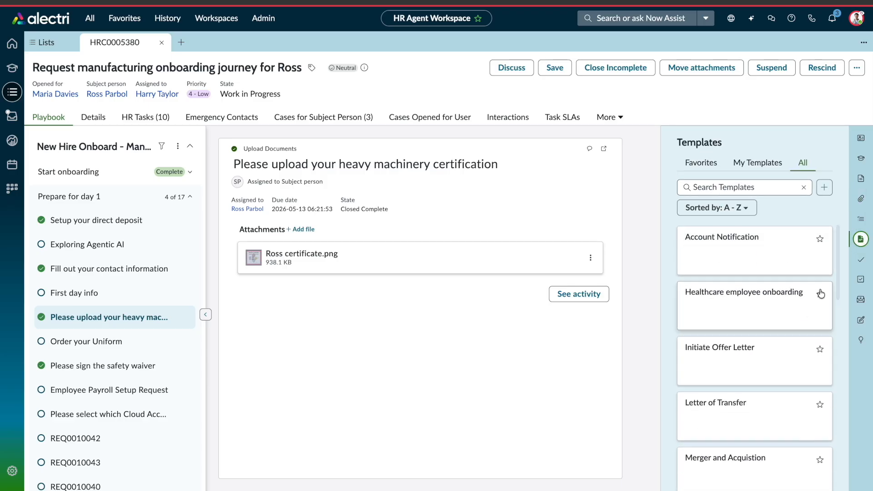
click(859, 279)
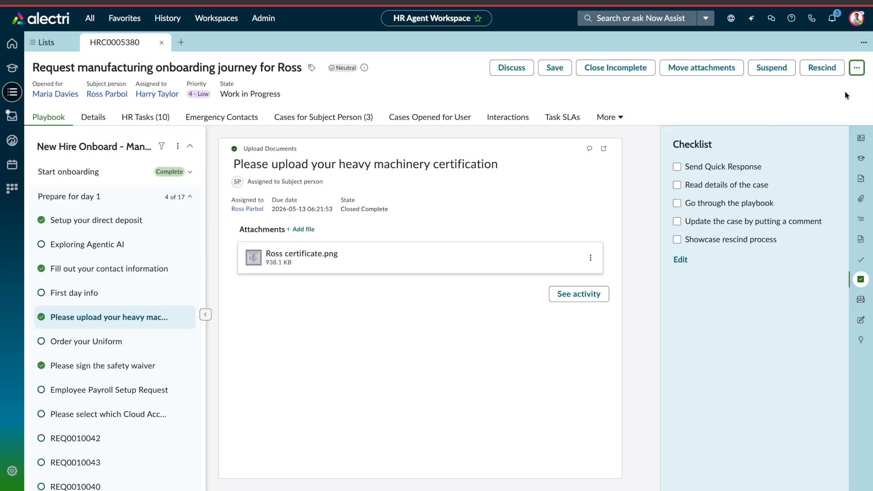
Start a new email to the new hire and preview the Manufacturing Onboarding Employee template.
click(857, 68)
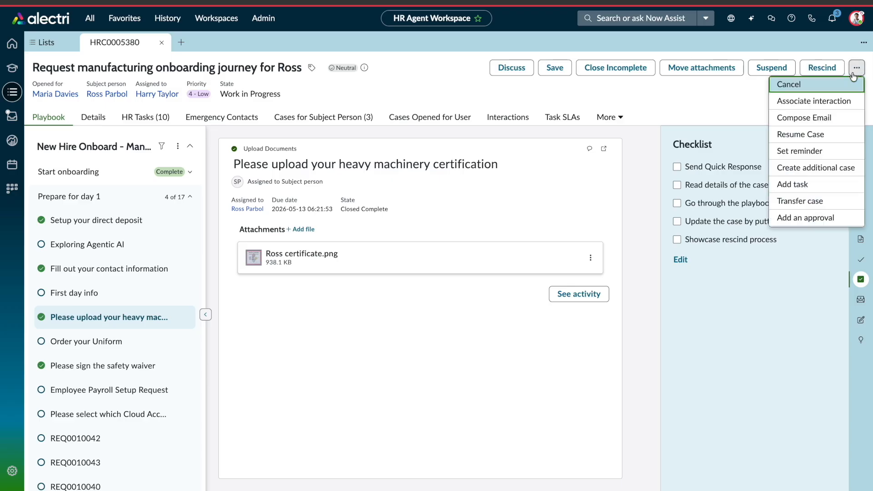
click(792, 119)
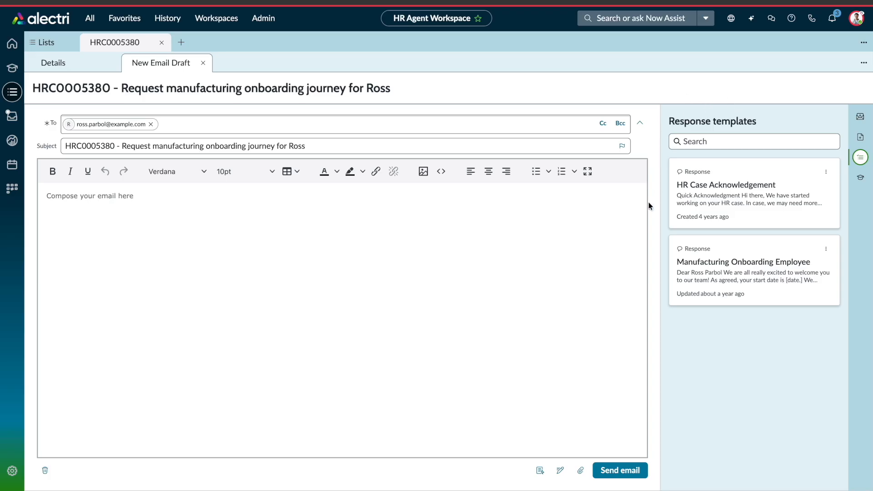
click(736, 266)
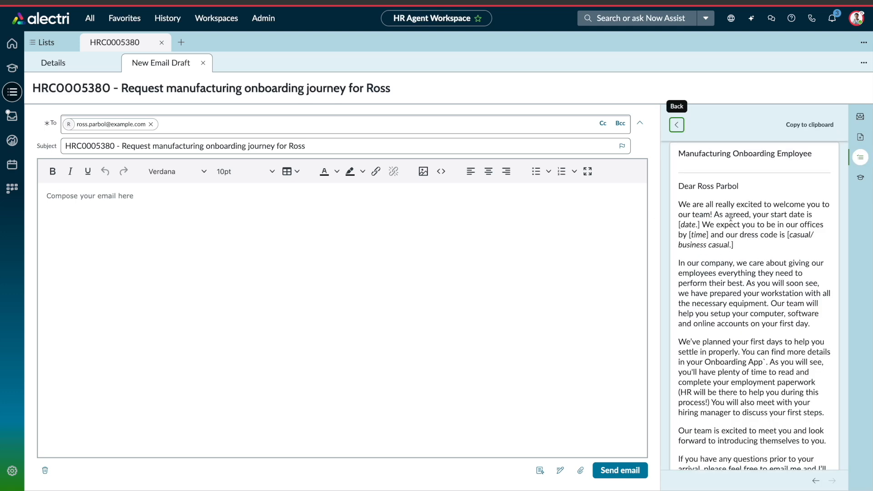
scroll(732, 248, down, 1)
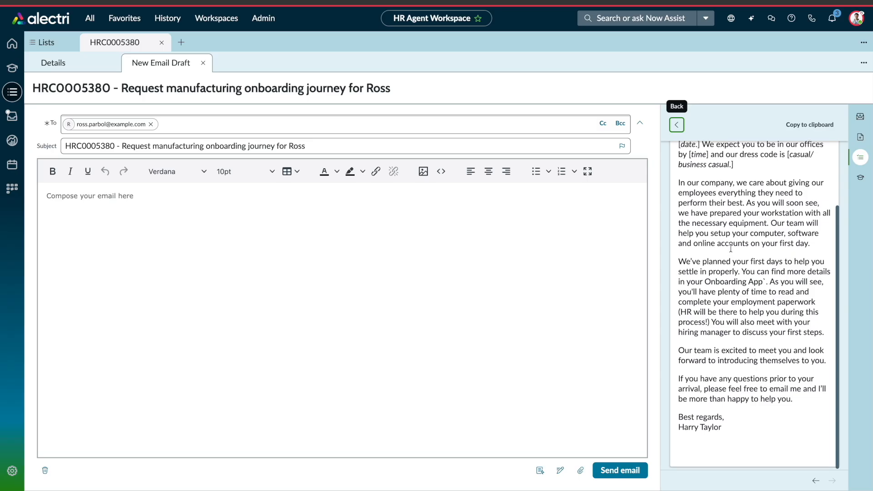
scroll(773, 304, up, 3)
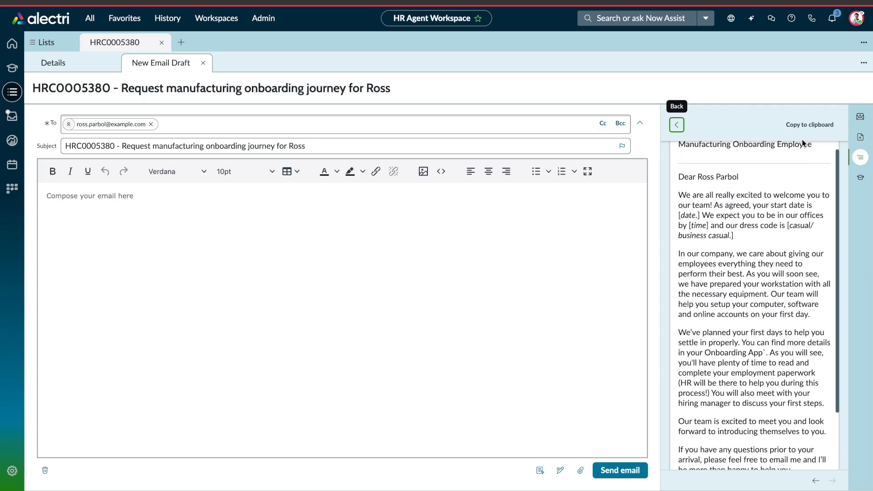
Paste the template's welcome text into the email body, send it, and return to case Details.
click(797, 127)
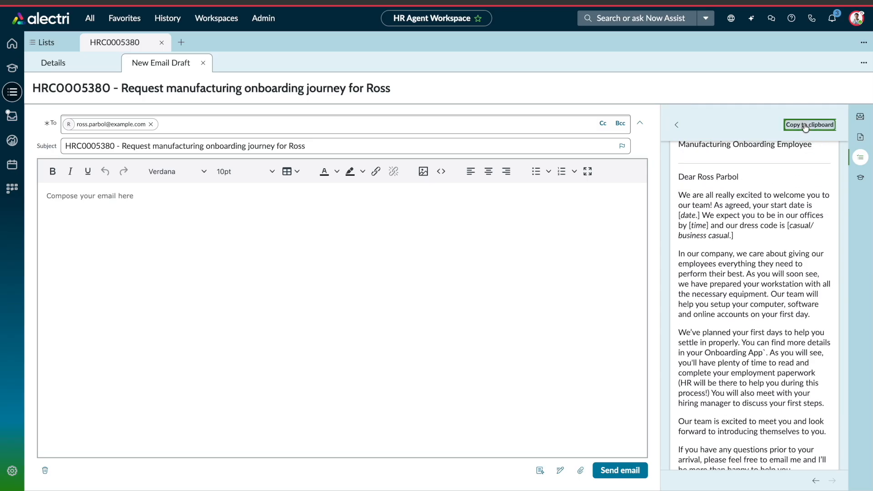
click(95, 216)
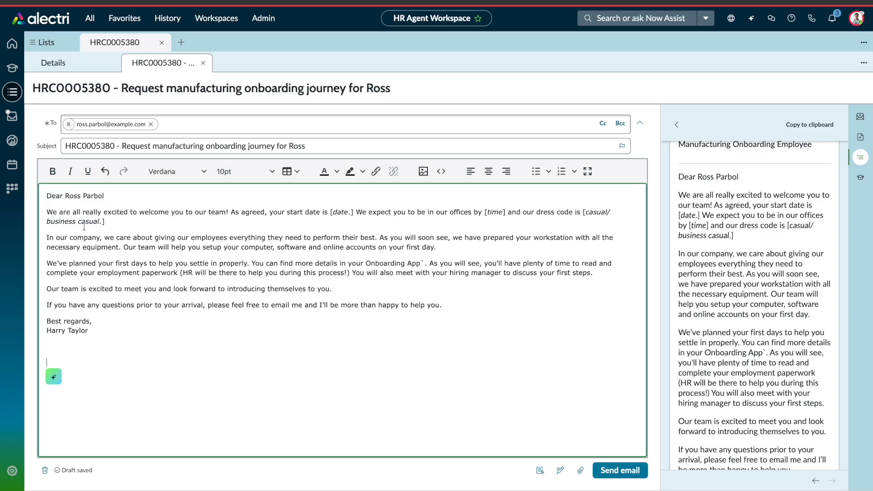
click(621, 471)
click(93, 118)
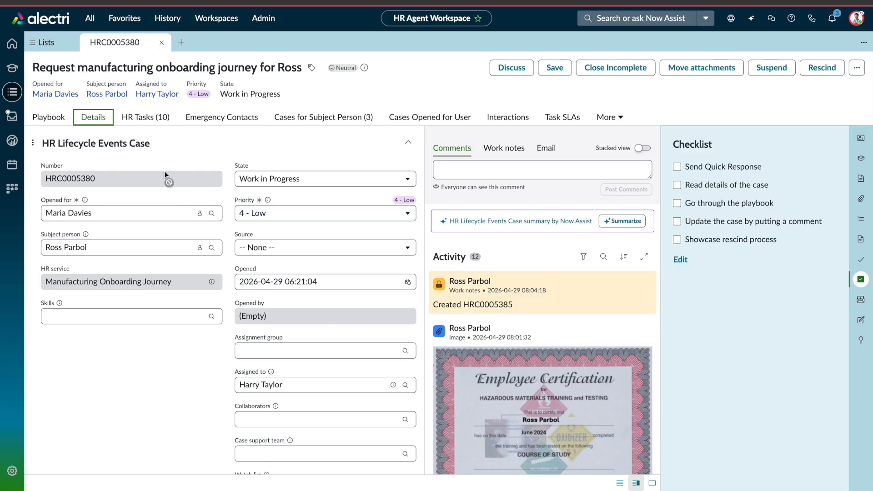
scroll(165, 171, down, 5)
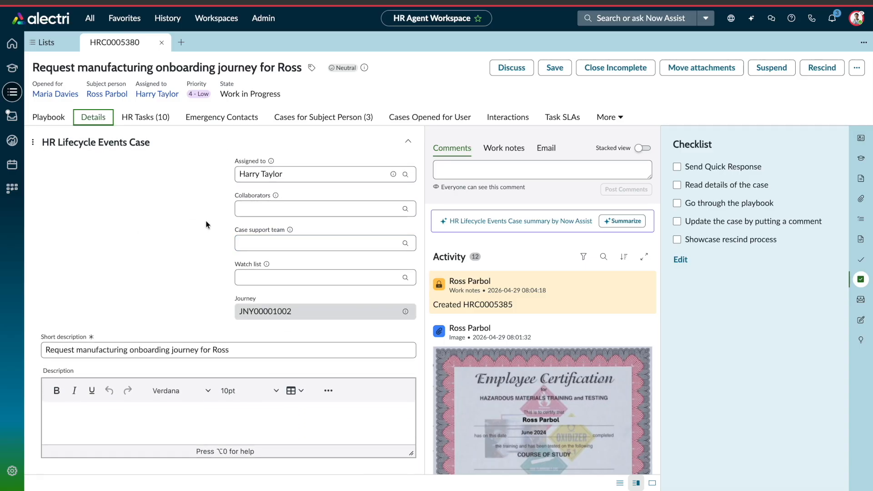
click(612, 117)
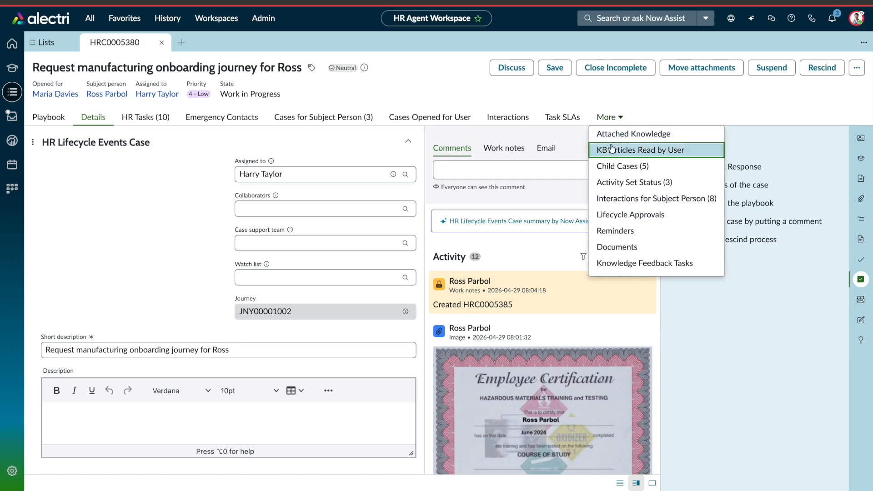
click(608, 166)
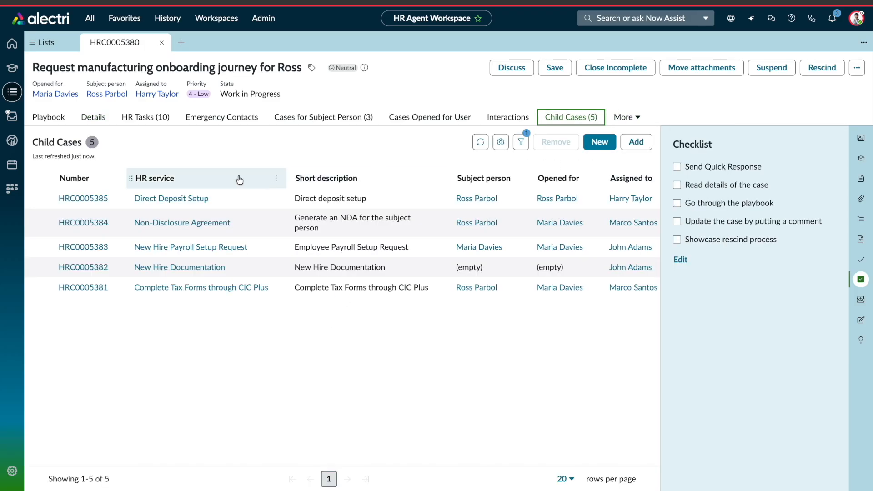
click(89, 200)
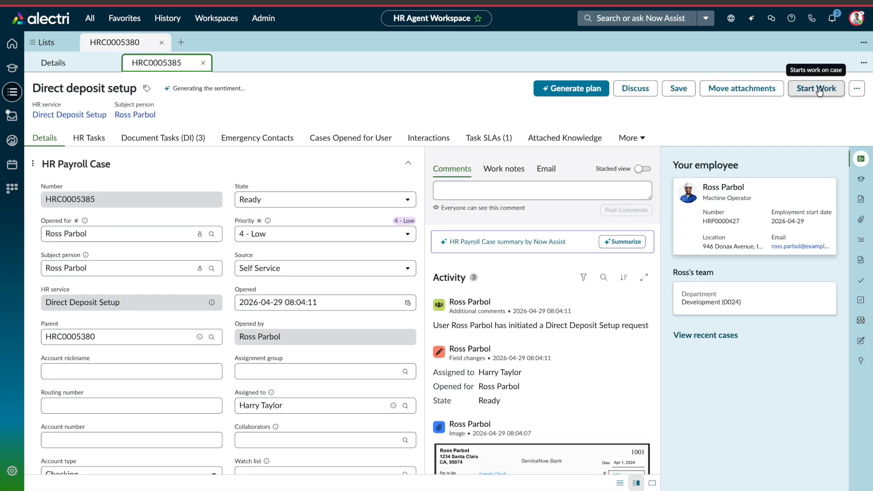
Start work on the direct deposit case and open its Direct Deposit - Process Attachment V3 document task.
click(816, 92)
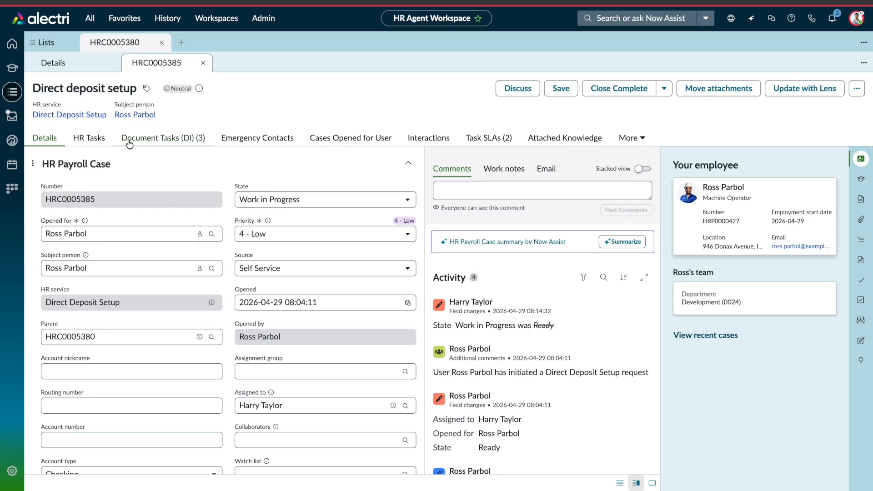
click(167, 143)
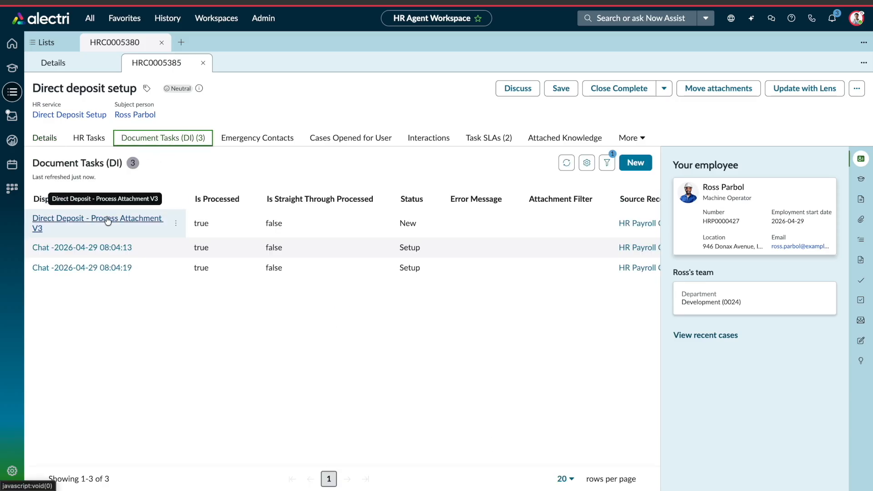
click(109, 219)
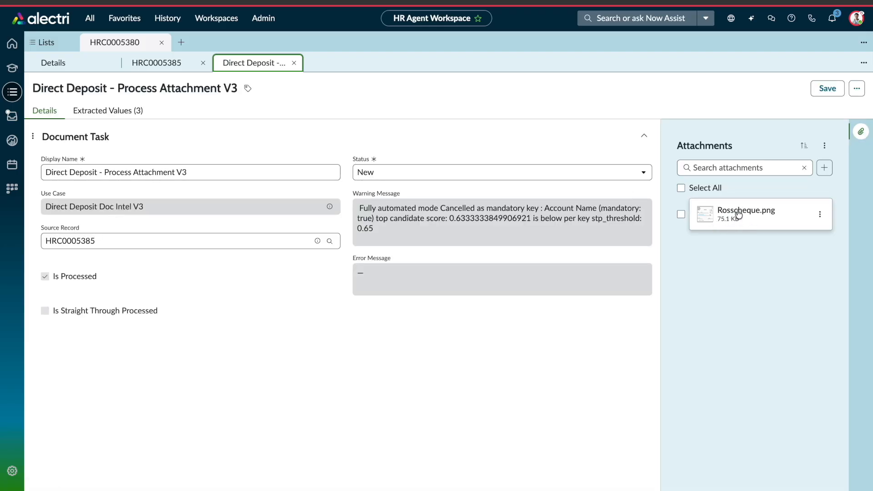
Show the cheque in Document Intelligence, filtered to the fields still To review.
click(855, 93)
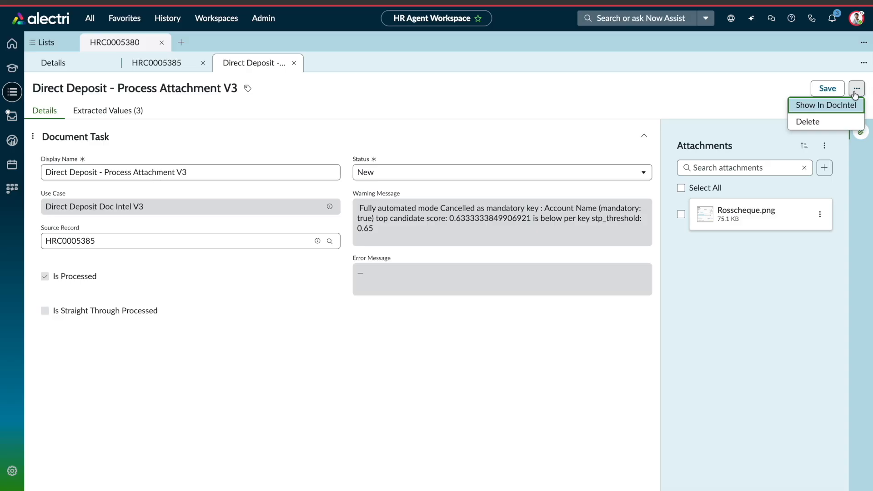
click(820, 106)
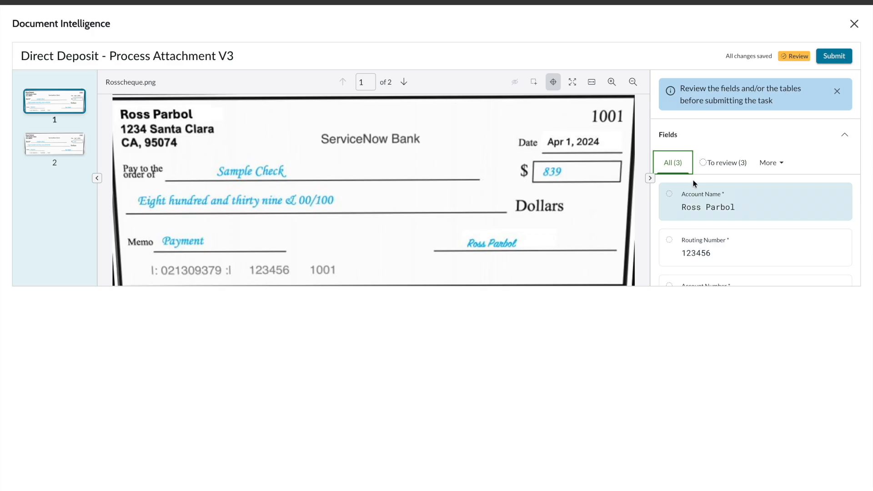
click(710, 168)
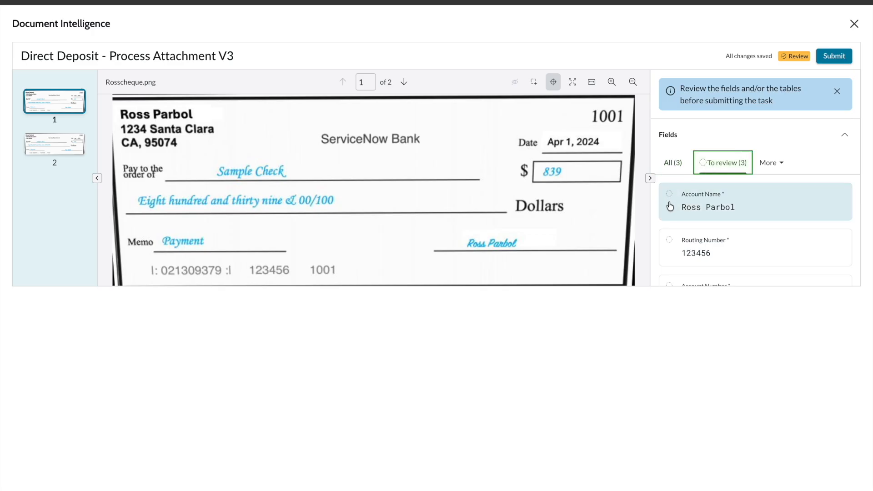
scroll(674, 200, down, 2)
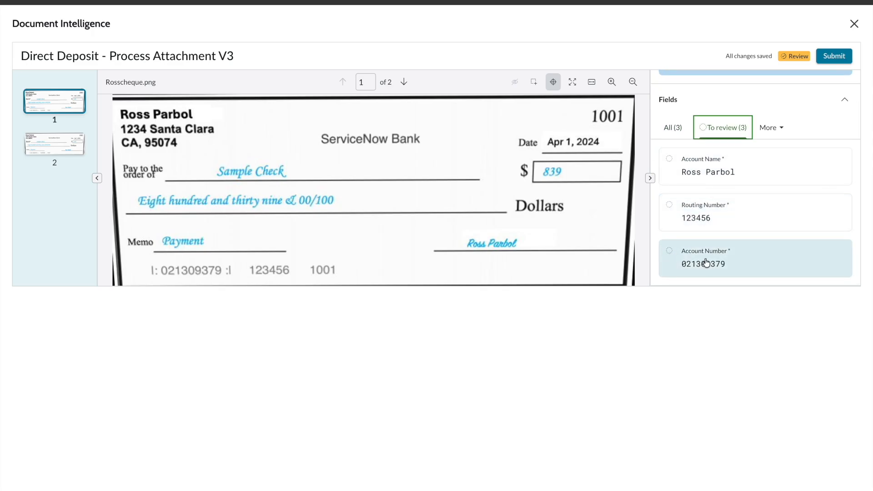
Mark the account number, routing number and account name reviewed, submit, and confirm the values.
click(670, 159)
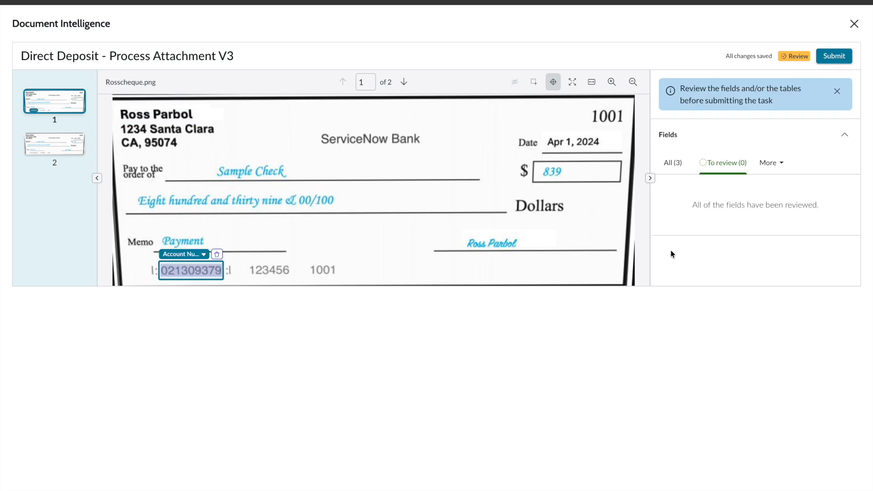
click(837, 57)
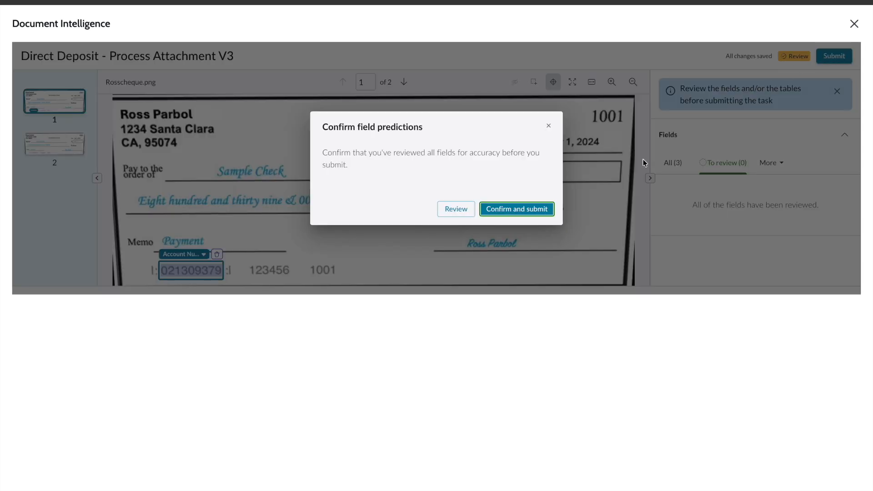
click(517, 214)
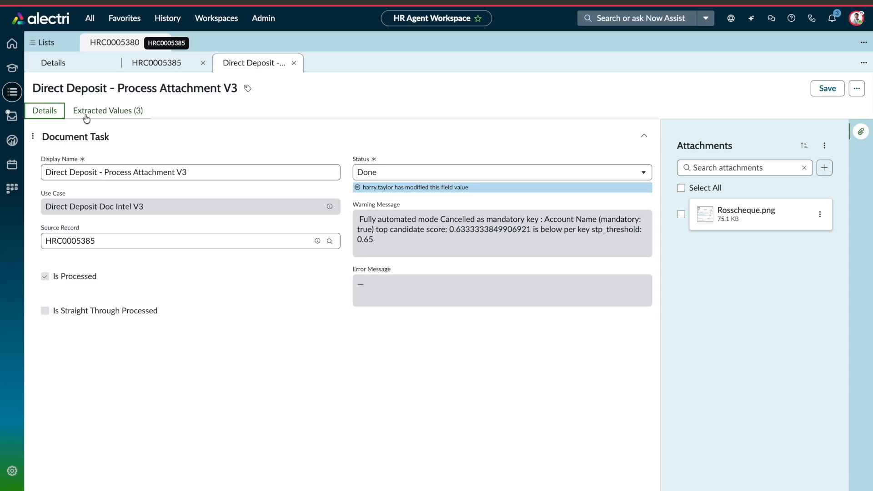
click(125, 112)
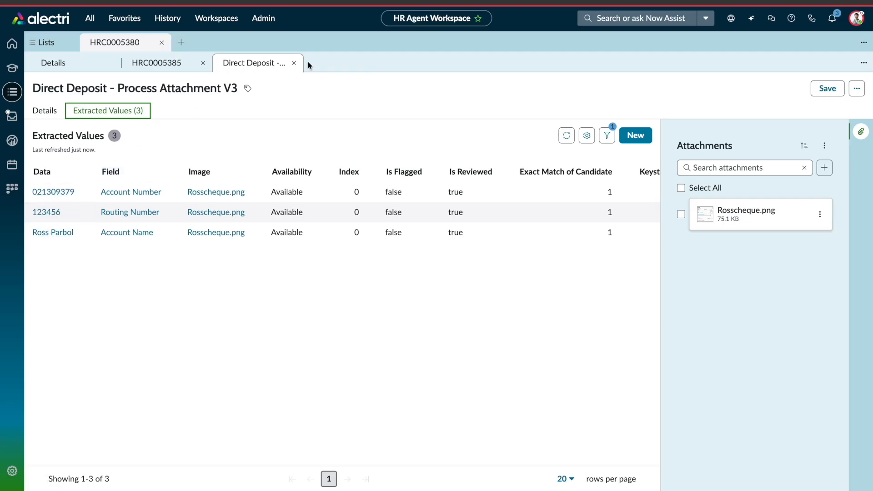
Close the document task, mark the direct deposit case Close Complete, and save the AI resolution notes.
click(294, 63)
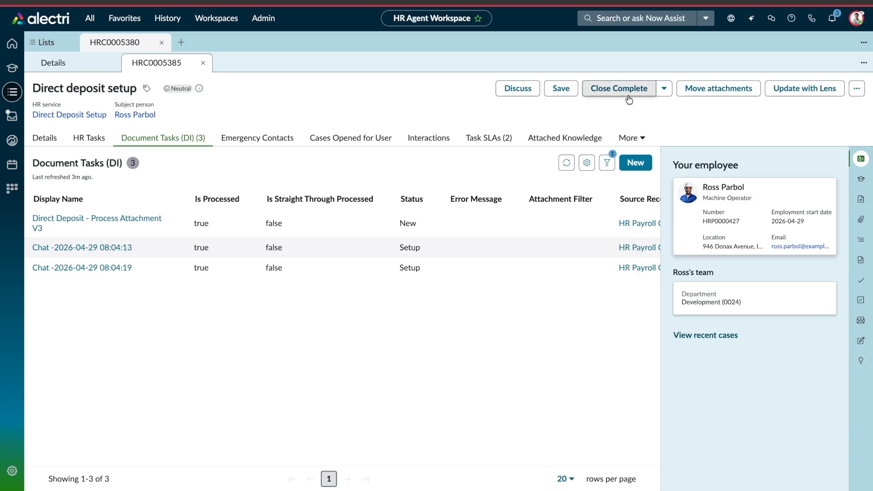
click(611, 91)
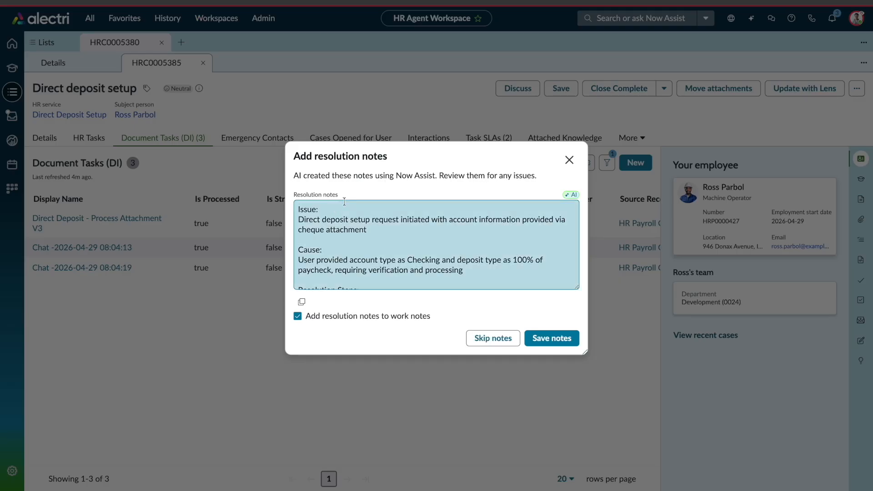
scroll(325, 231, down, 3)
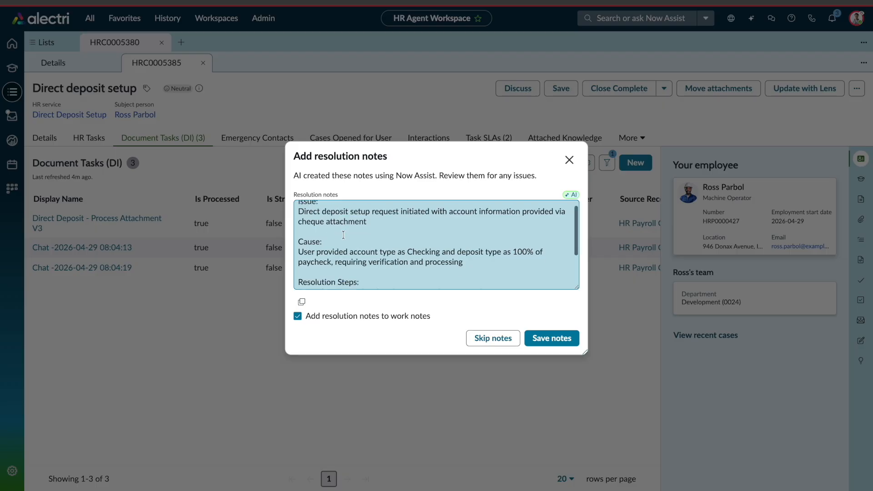
scroll(345, 222, up, 3)
scroll(345, 221, down, 3)
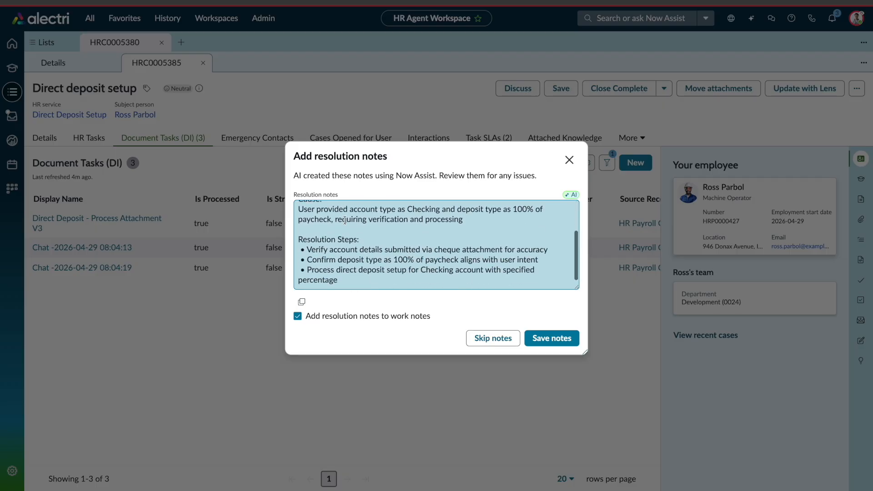
click(549, 341)
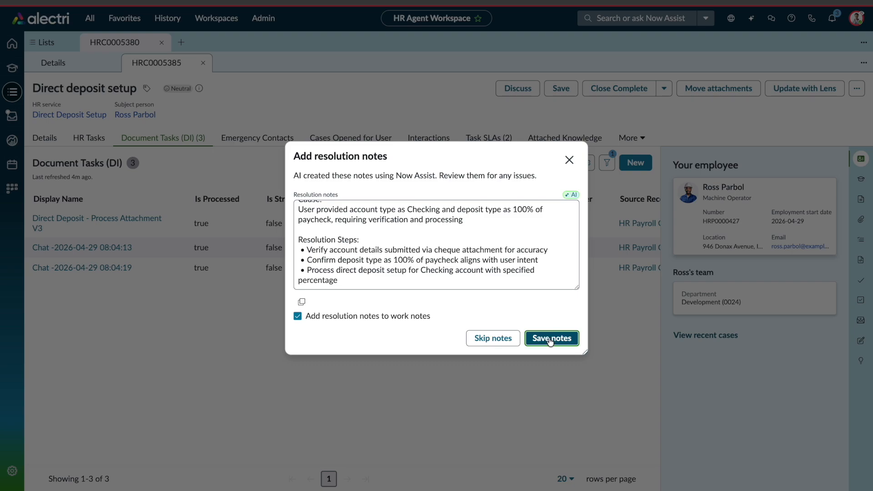